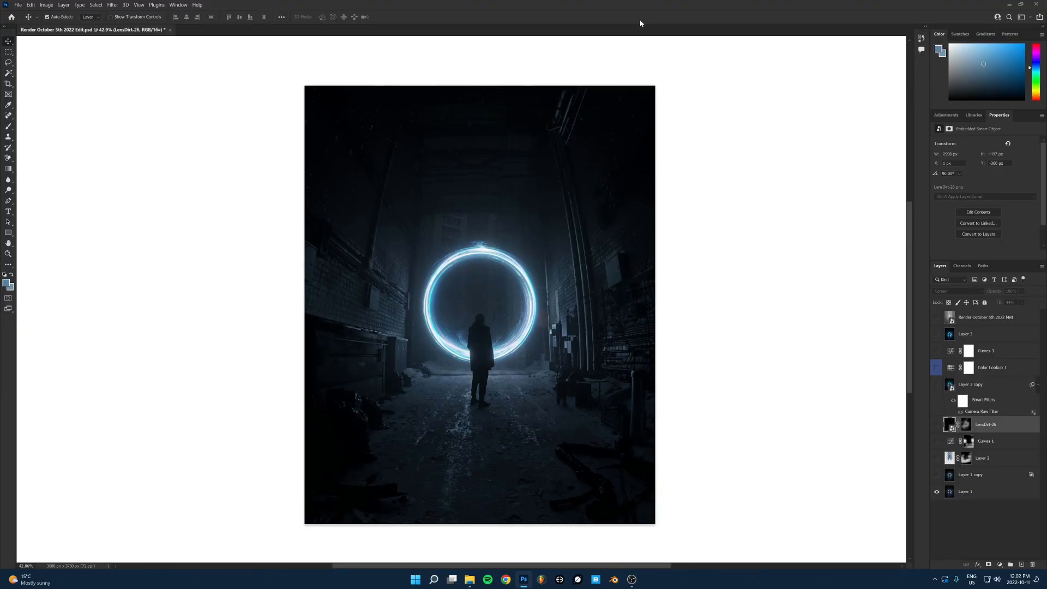
Step: Preview Layer 3's blue tint, then show Layer 1 copy and toggle it to compare
left_click(938, 333)
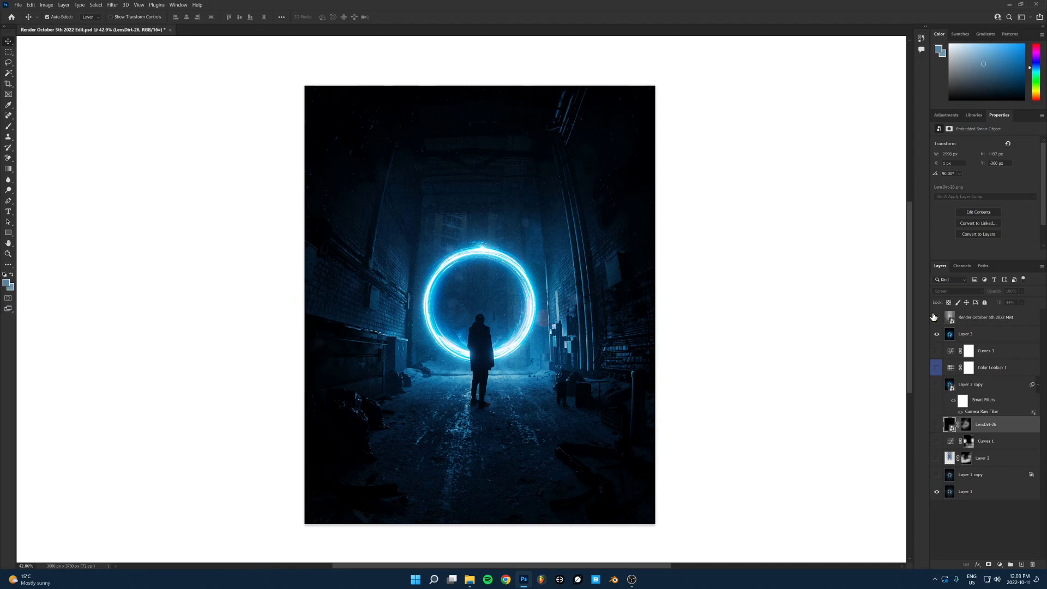
left_click(938, 334)
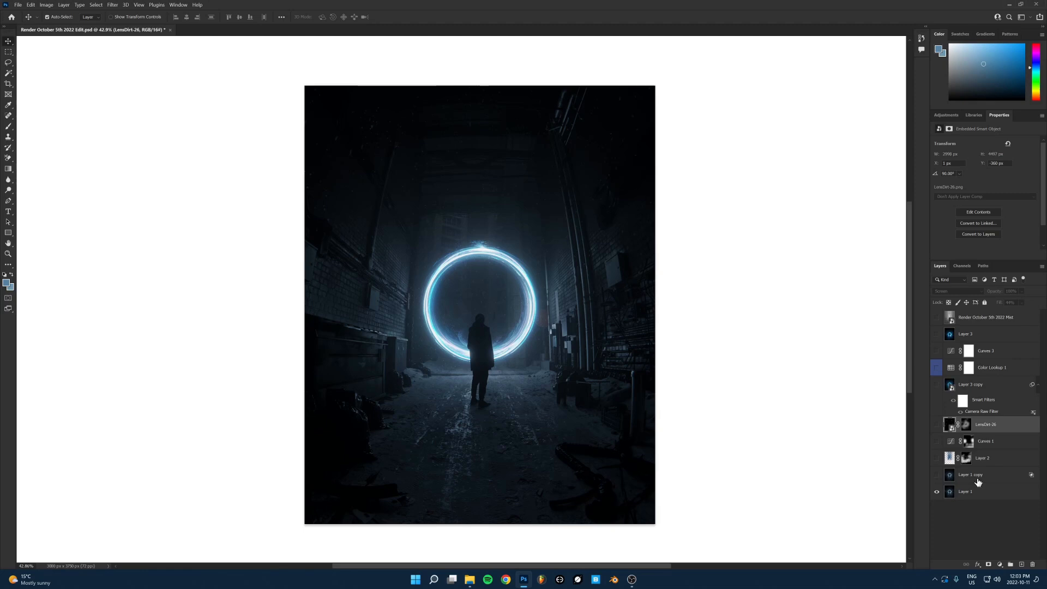
left_click(978, 480)
left_click(937, 475)
scroll(505, 295, "up", 5)
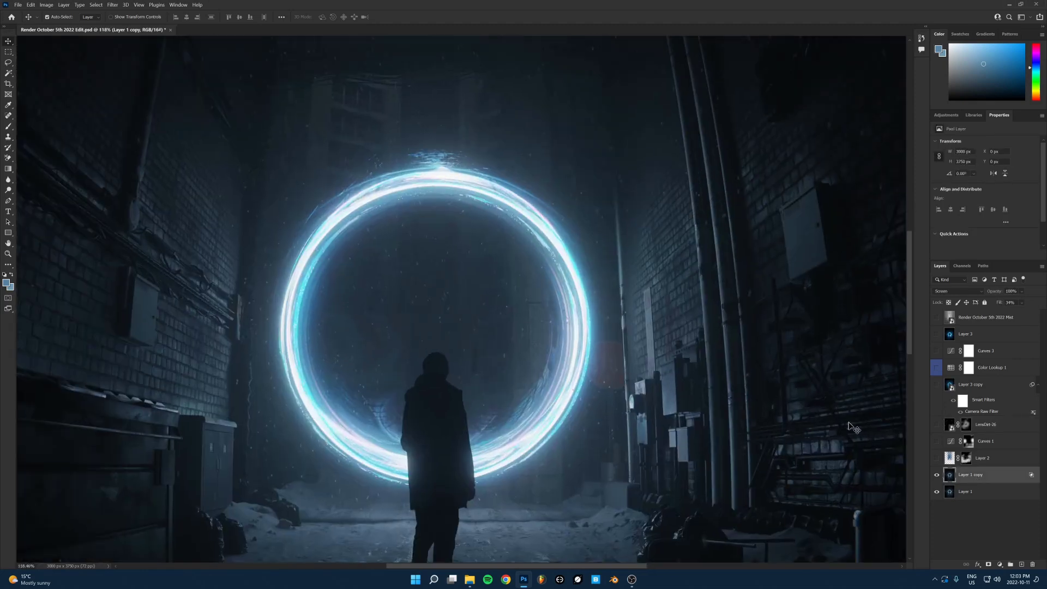
left_click(938, 475)
left_click(937, 475)
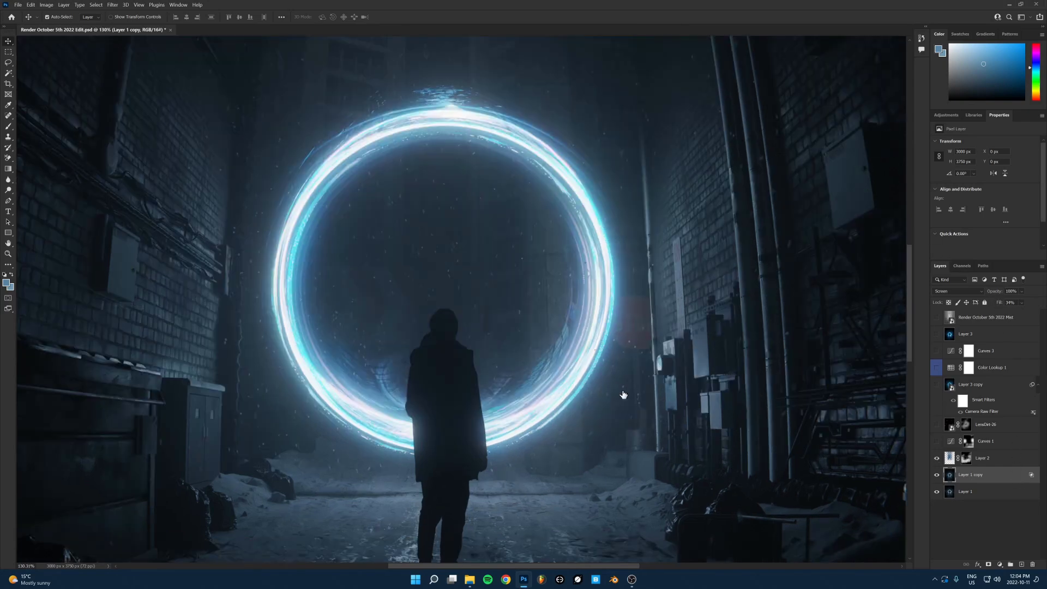
scroll(624, 394, "down", 5)
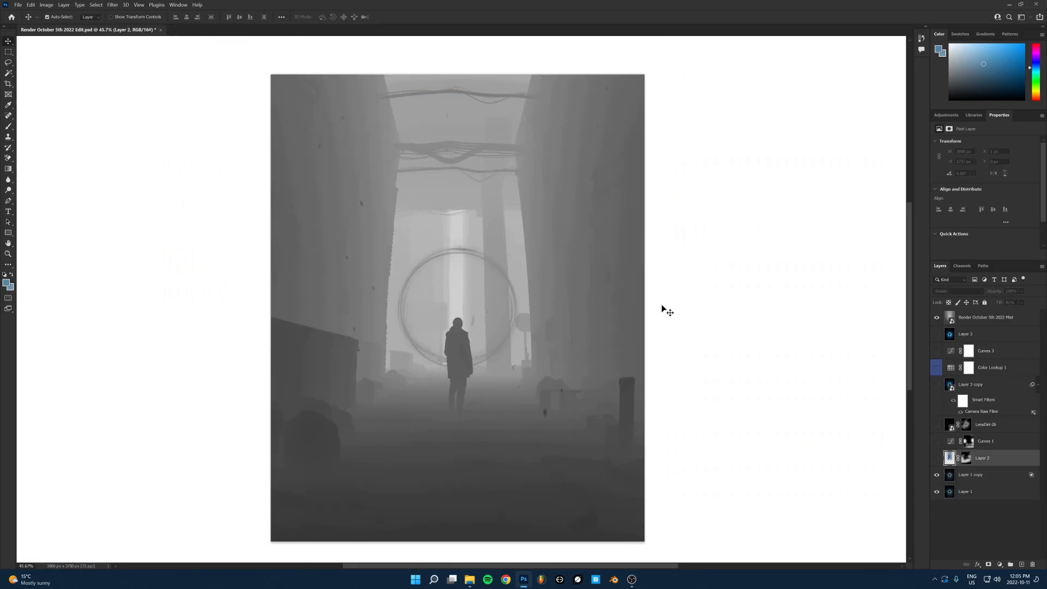
Step: Load the image's brightness from the RGB channel as a selection
left_click(964, 266)
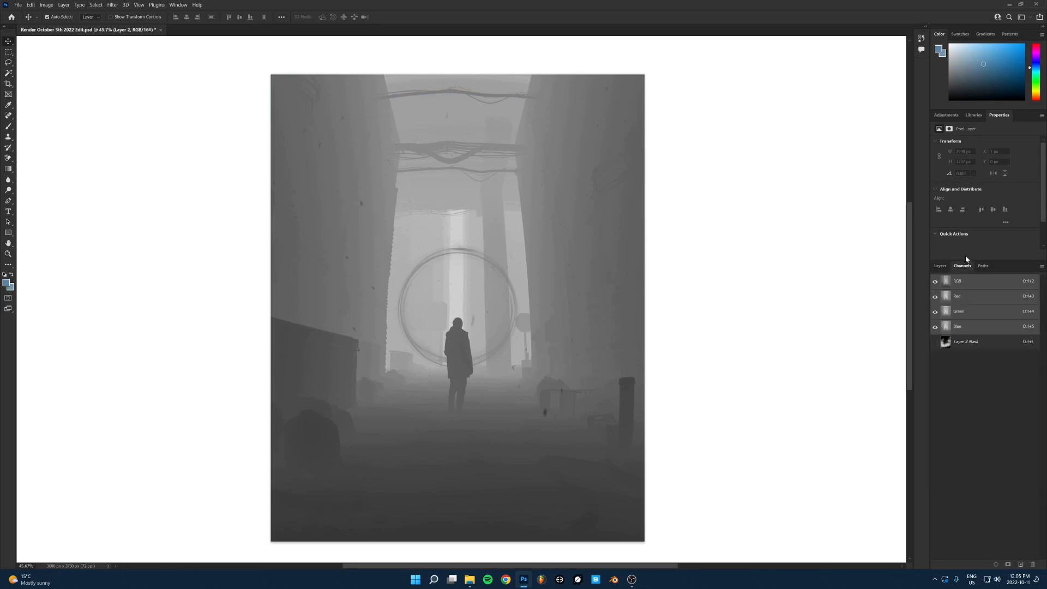
left_click(947, 284, "ctrl")
left_click(940, 266)
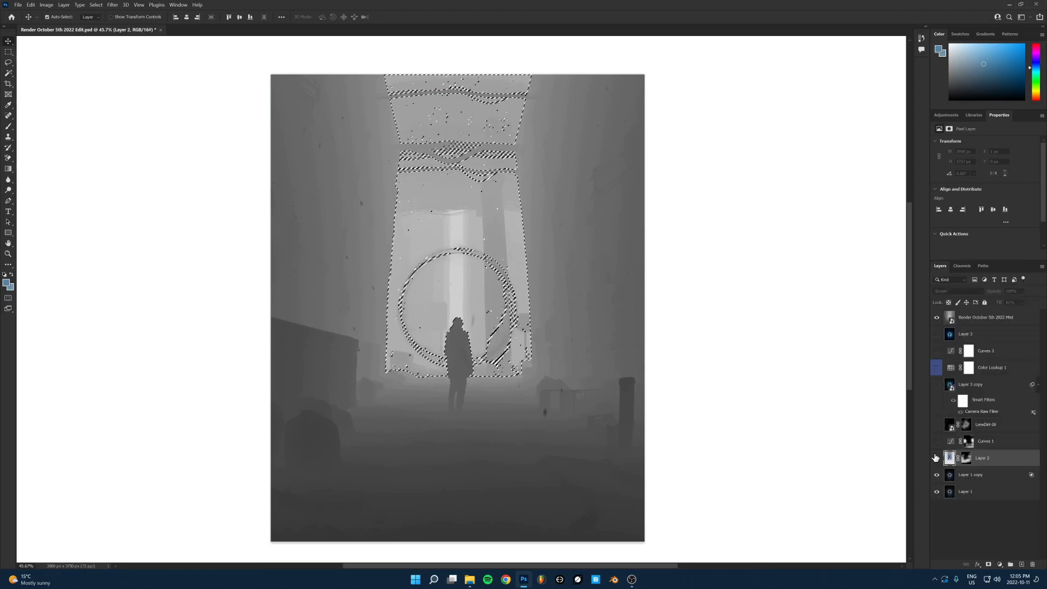
Step: Add a new empty Layer 4 above Layer 1 copy
scroll(497, 294, "up", 2)
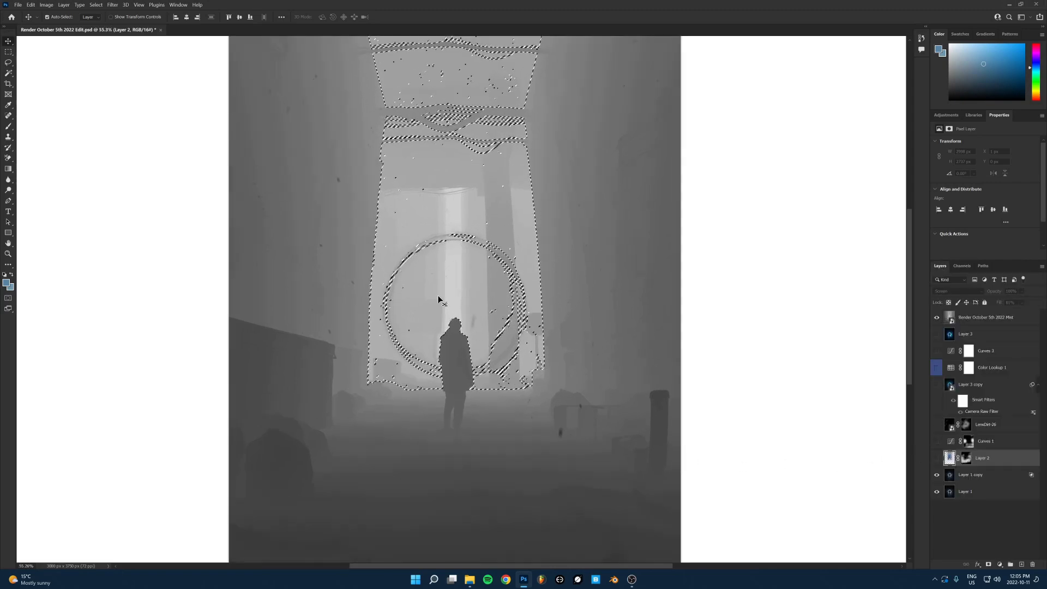
left_click(988, 475)
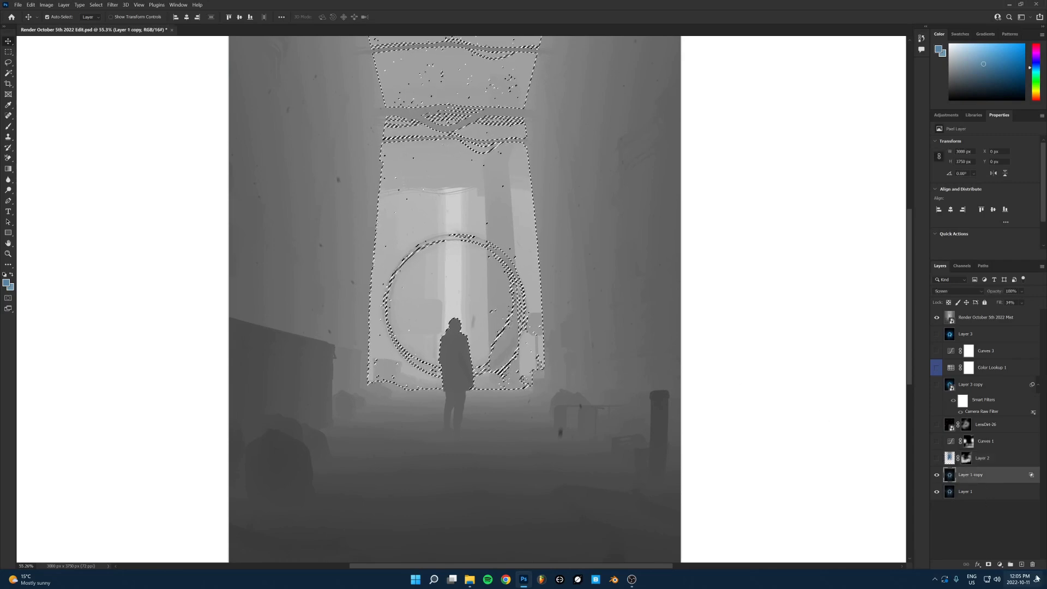
left_click(1023, 565)
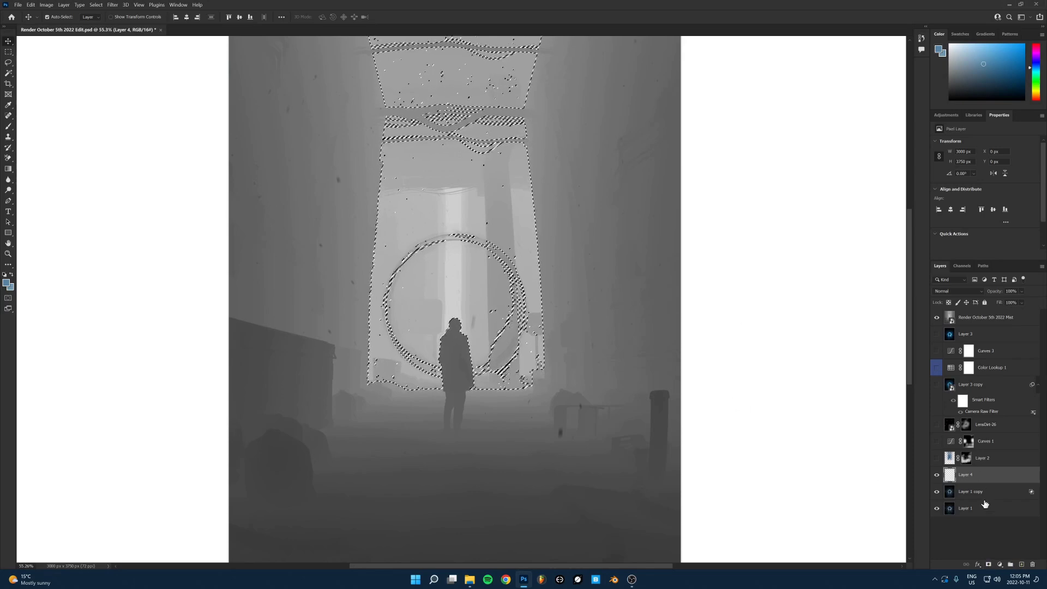
Step: Mask Layer 4 with the bright-area selection and hide the mist pass layer
left_click(988, 565)
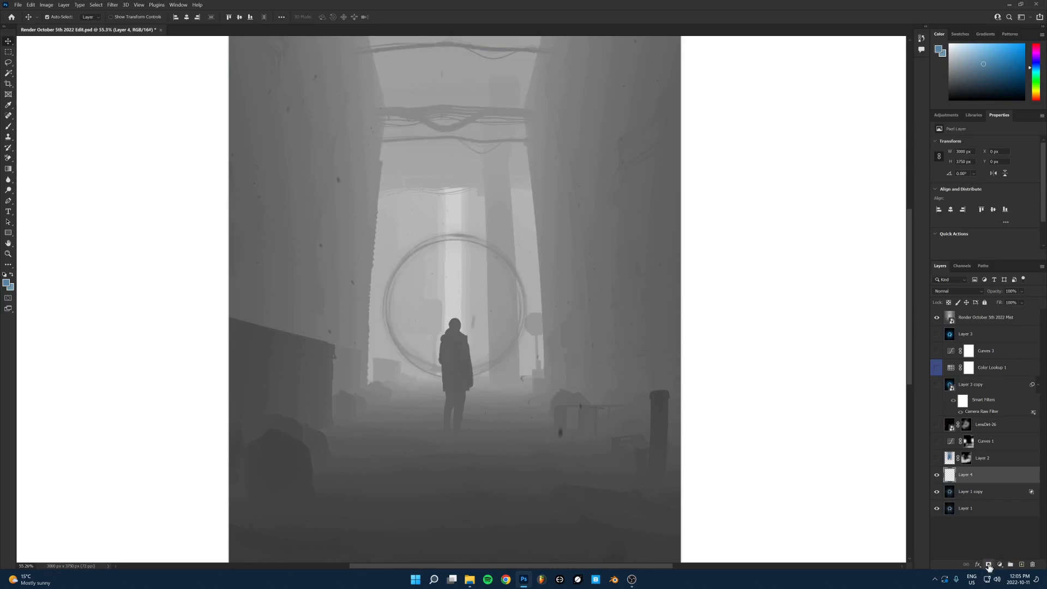
left_click(950, 475)
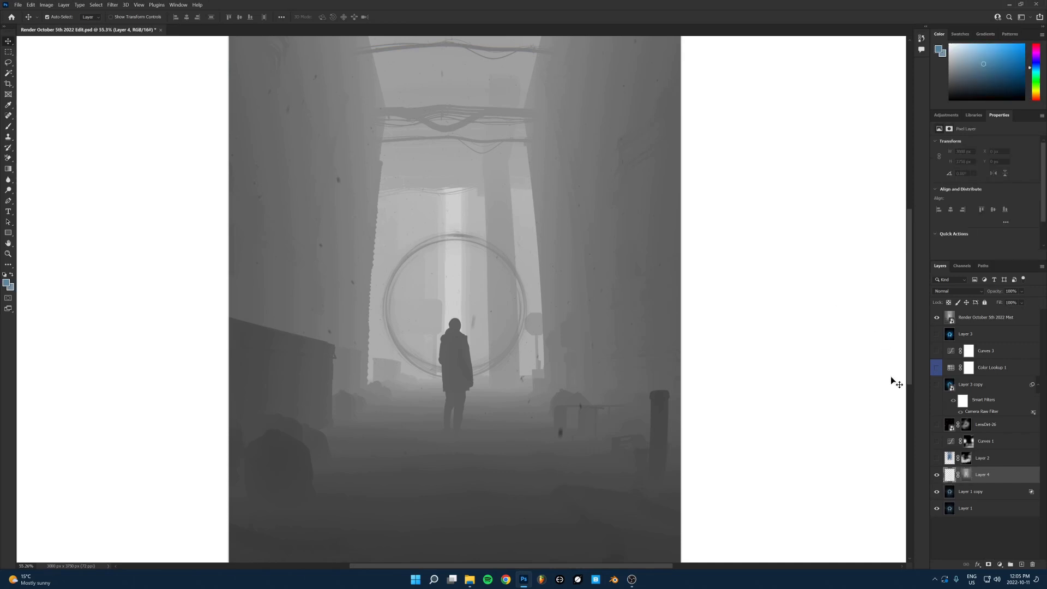
left_click(938, 319)
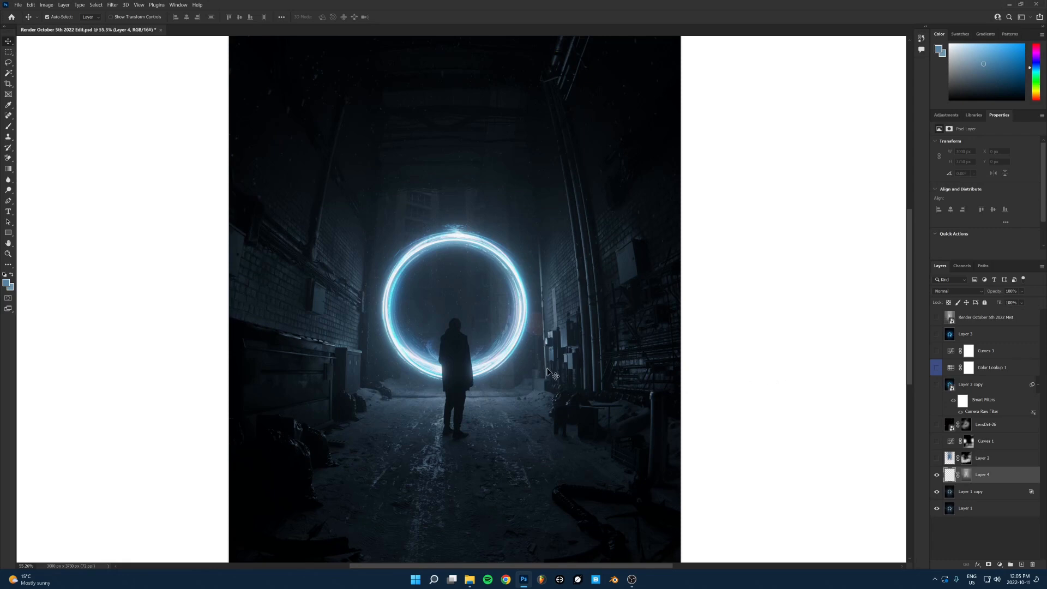
Step: Sample the blue of the ring's rim with the Eyedropper
key("i")
scroll(458, 354, "up", 3)
scroll(458, 354, "up", 1)
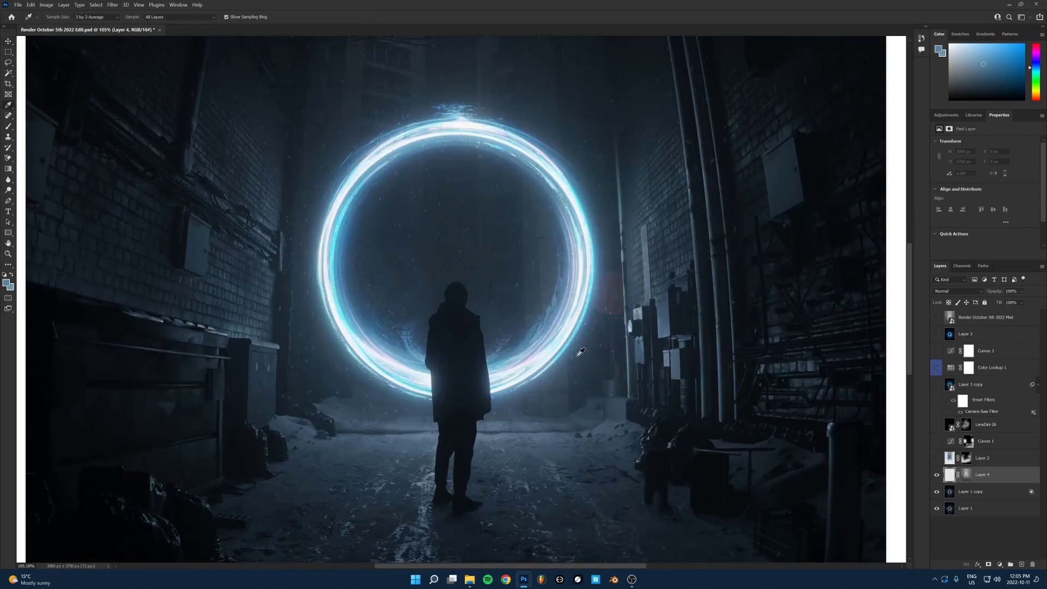
left_click_drag(575, 336, 562, 356)
Step: Fill Layer 4 with the sampled ring blue
key("b")
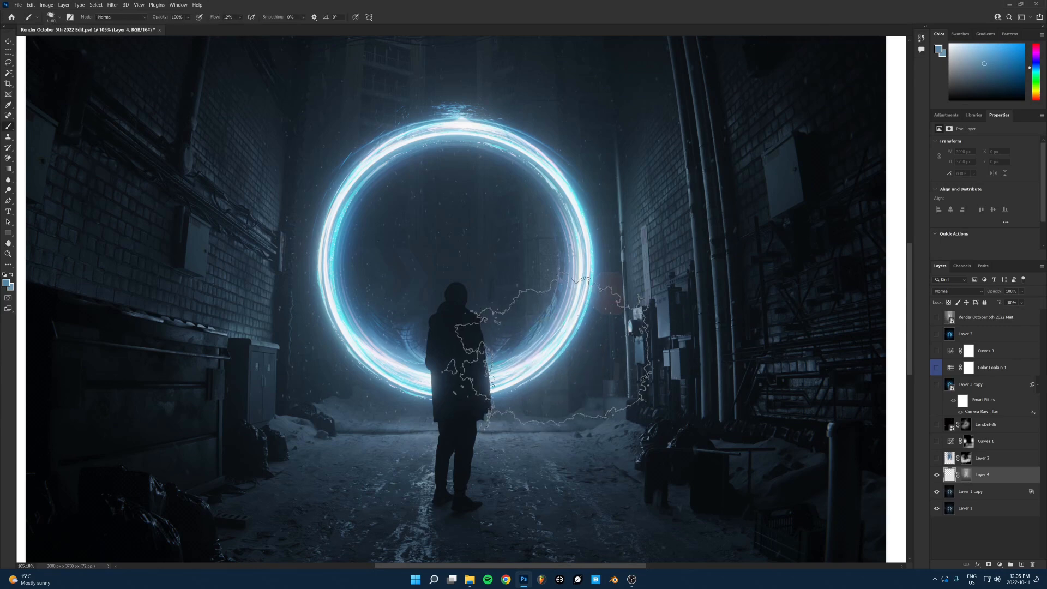
left_click(548, 352, "alt")
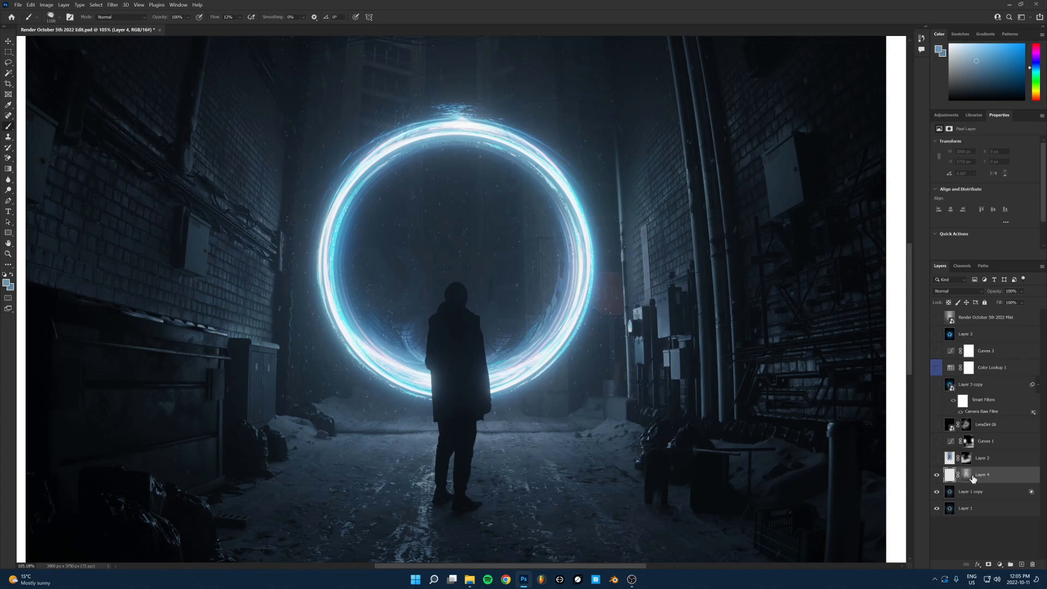
scroll(450, 349, "down", 3)
scroll(453, 349, "down", 1)
key("alt+BackSpace")
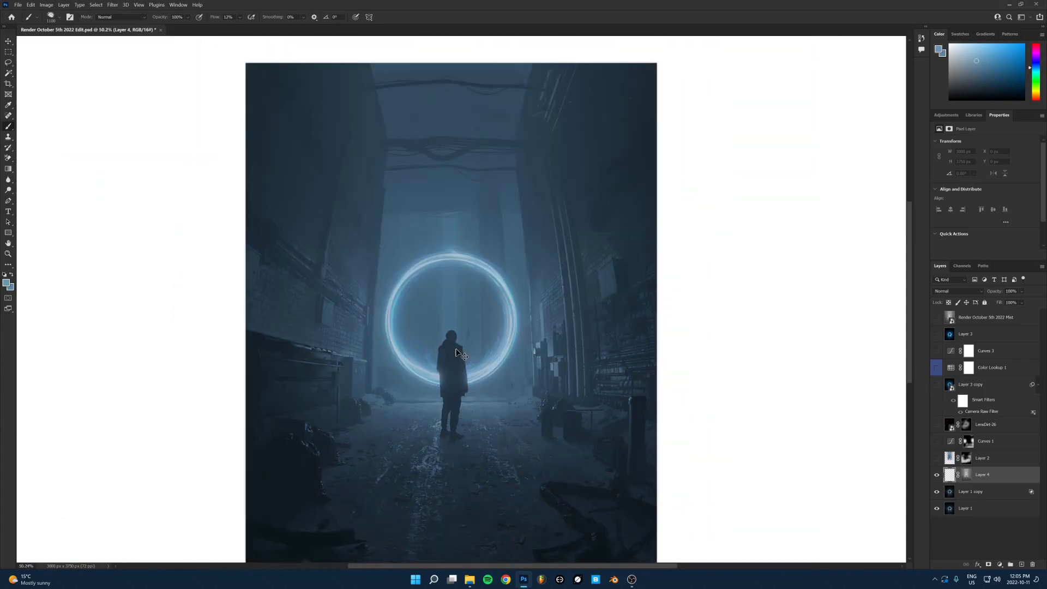
Step: Apply Curves to Layer 4's mask with black point 71 and white point 162
left_click(966, 475)
left_click(46, 4)
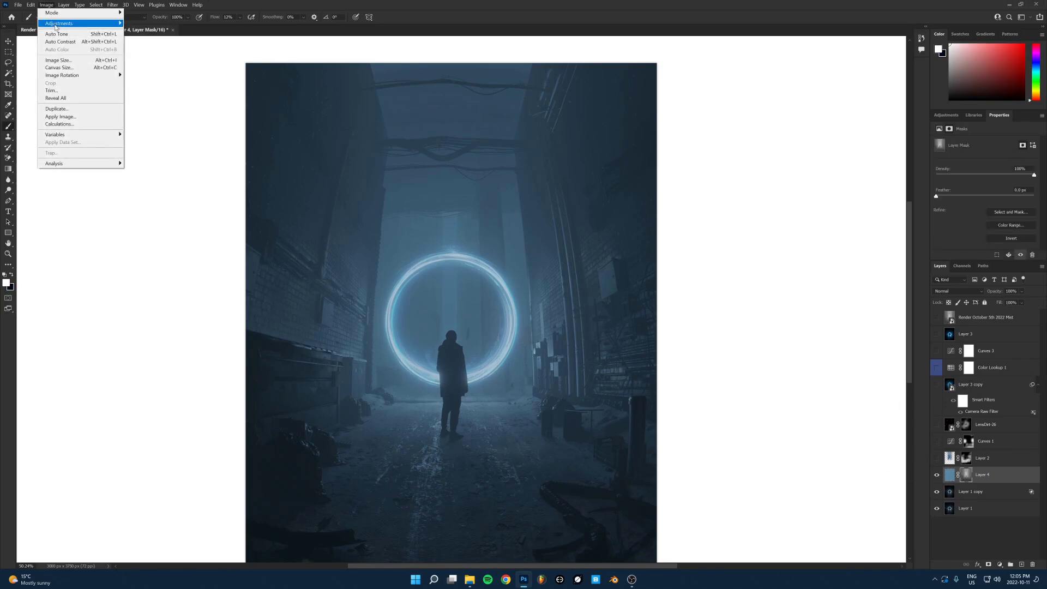
mouse_move(55, 26)
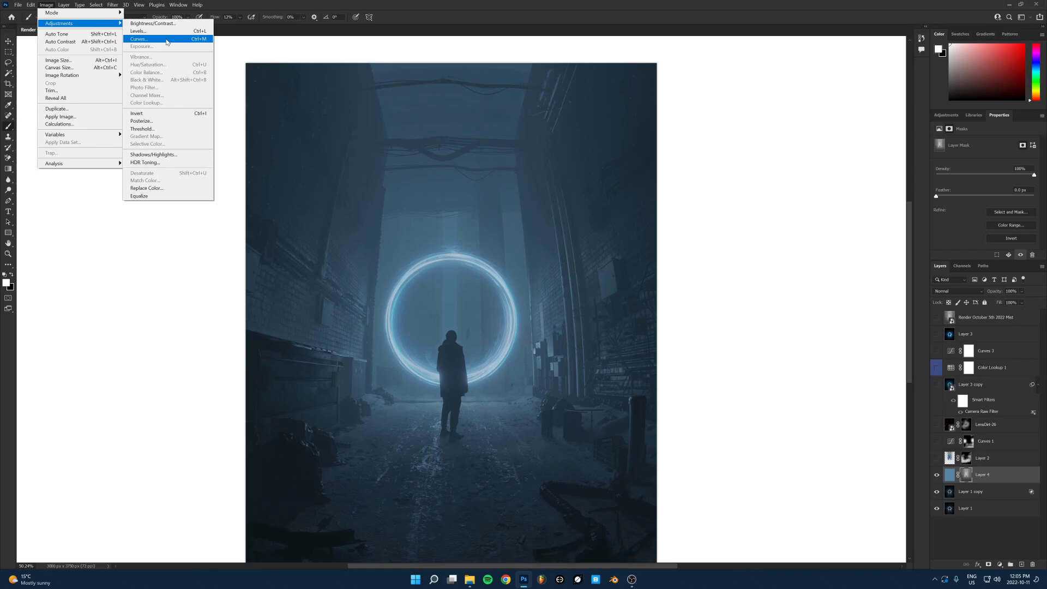
left_click(167, 40)
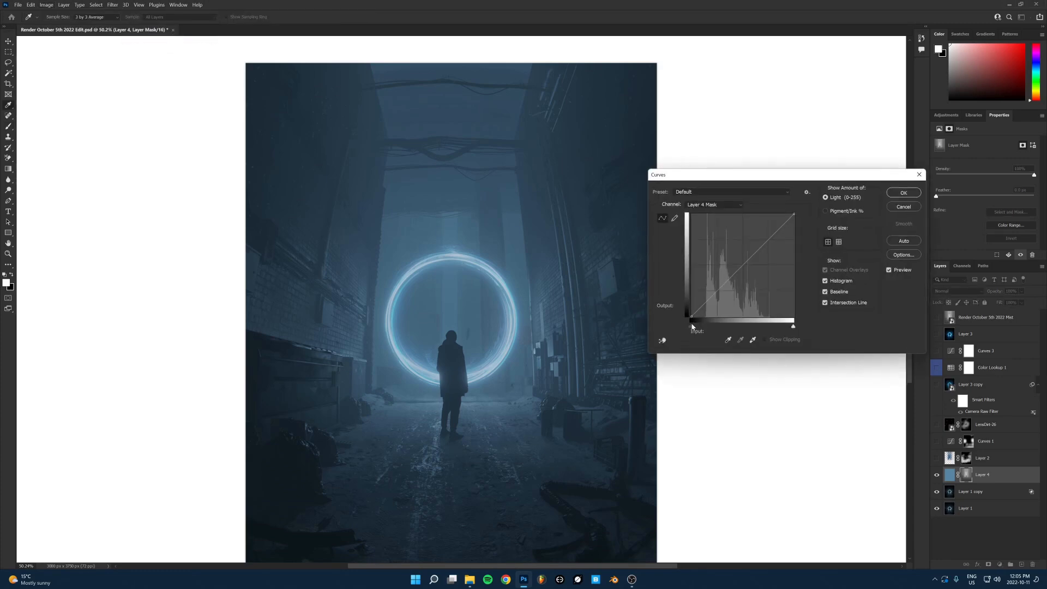
left_click_drag(692, 326, 726, 322)
left_click_drag(792, 327, 754, 327)
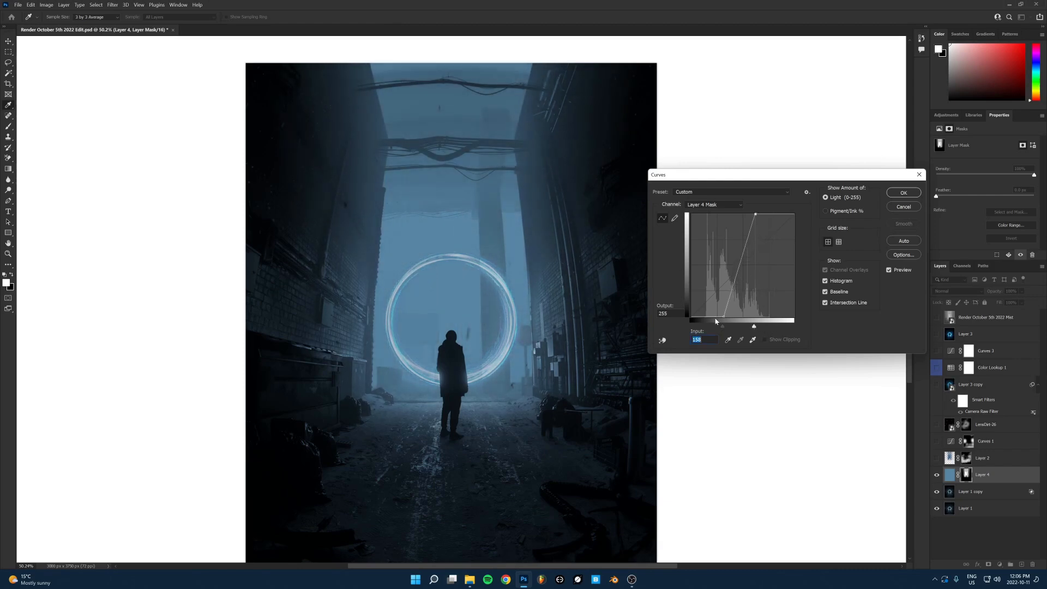
left_click(908, 193)
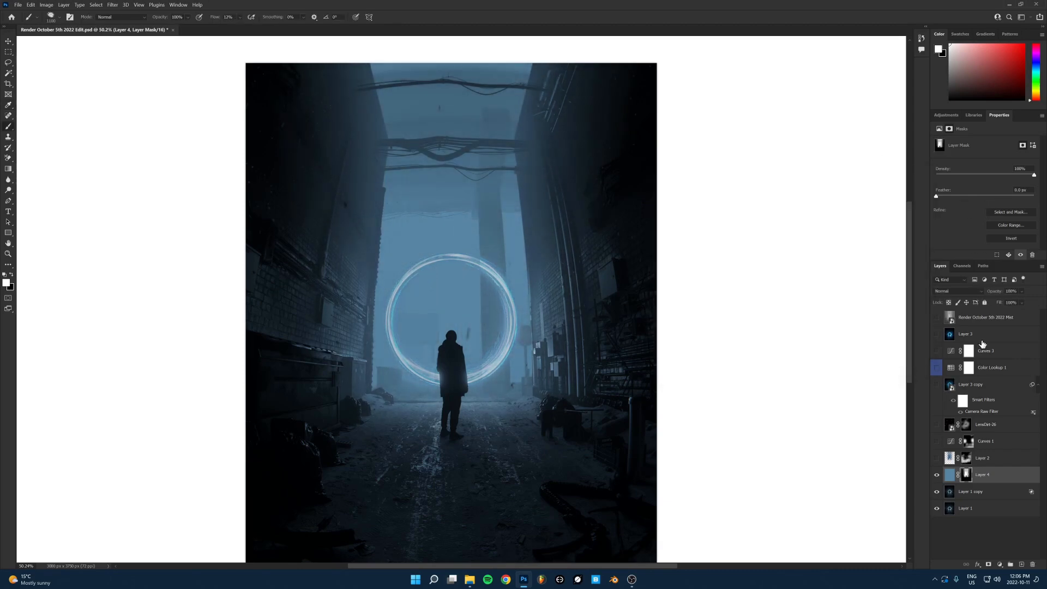
Step: Set Layer 4 to the Screen blend mode and delete its existing mask
left_click(950, 289)
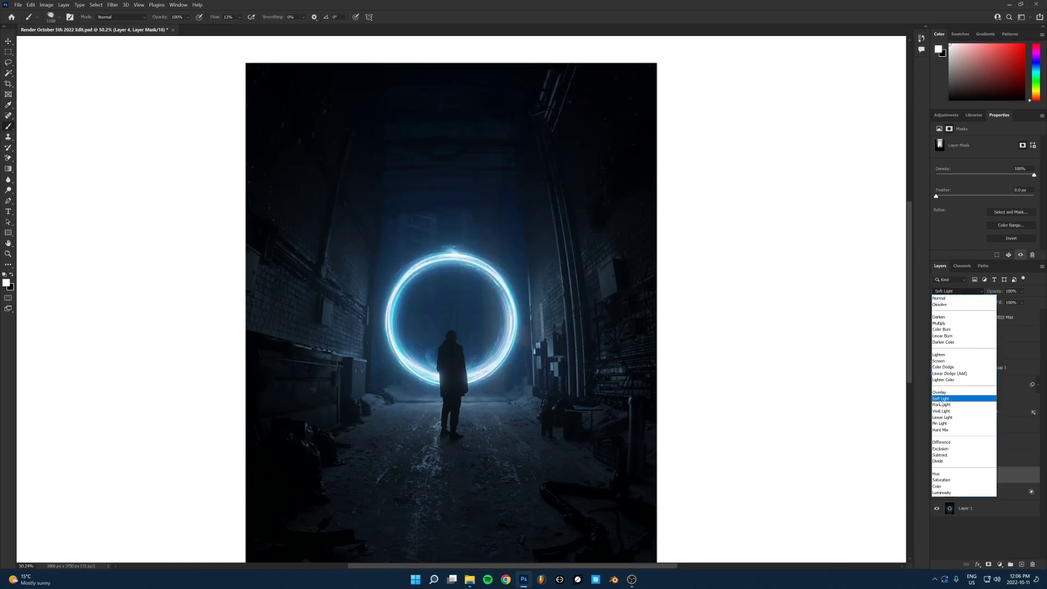
left_click(941, 361)
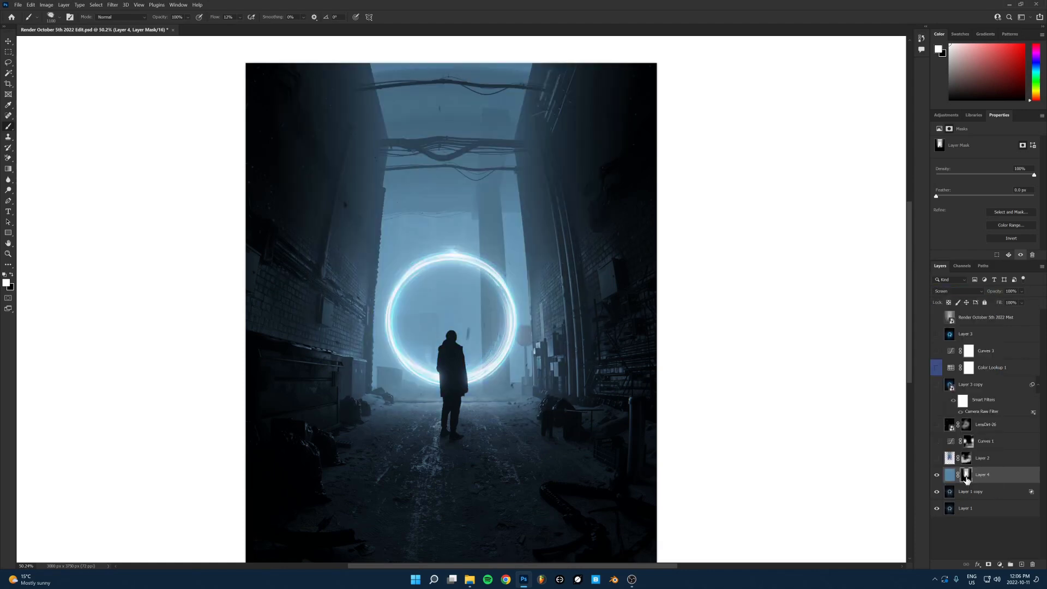
right_click(967, 479)
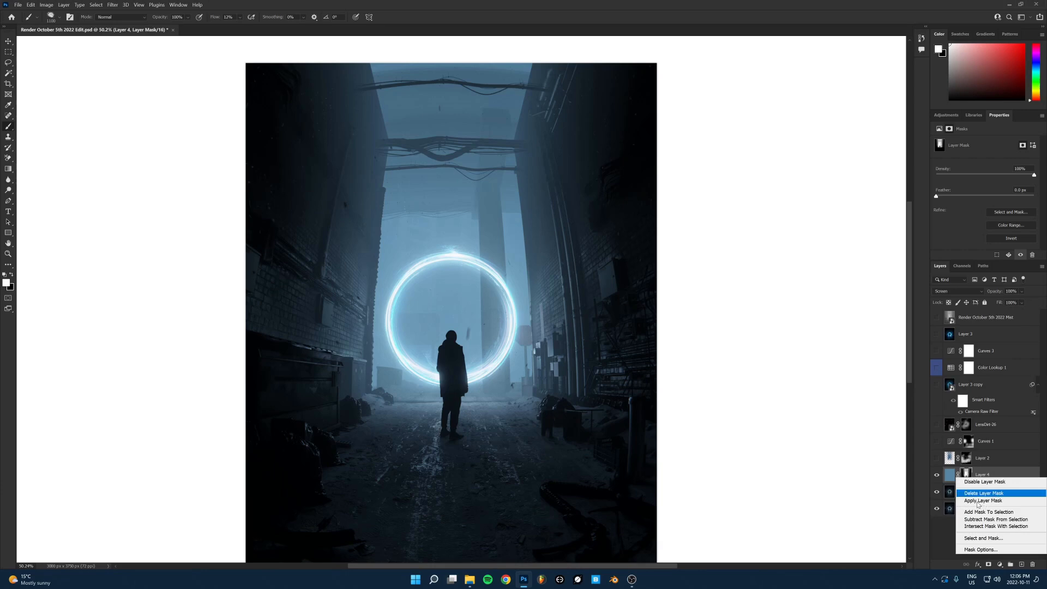
left_click(978, 501)
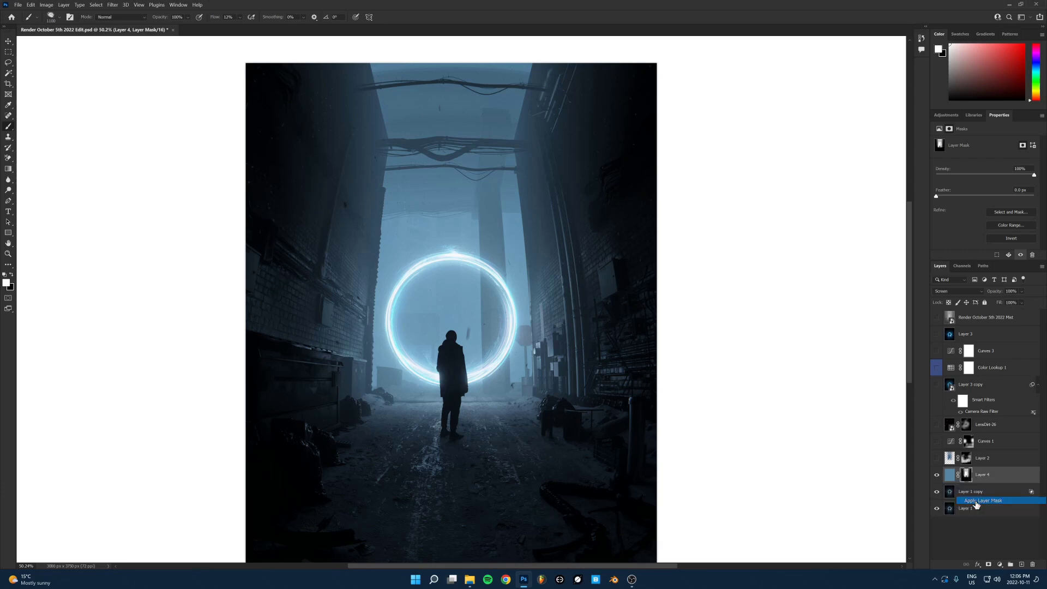
Step: Give Layer 4 a black mask with fog painted around the ring, then show Layer 2 instead
left_click(989, 565, "alt")
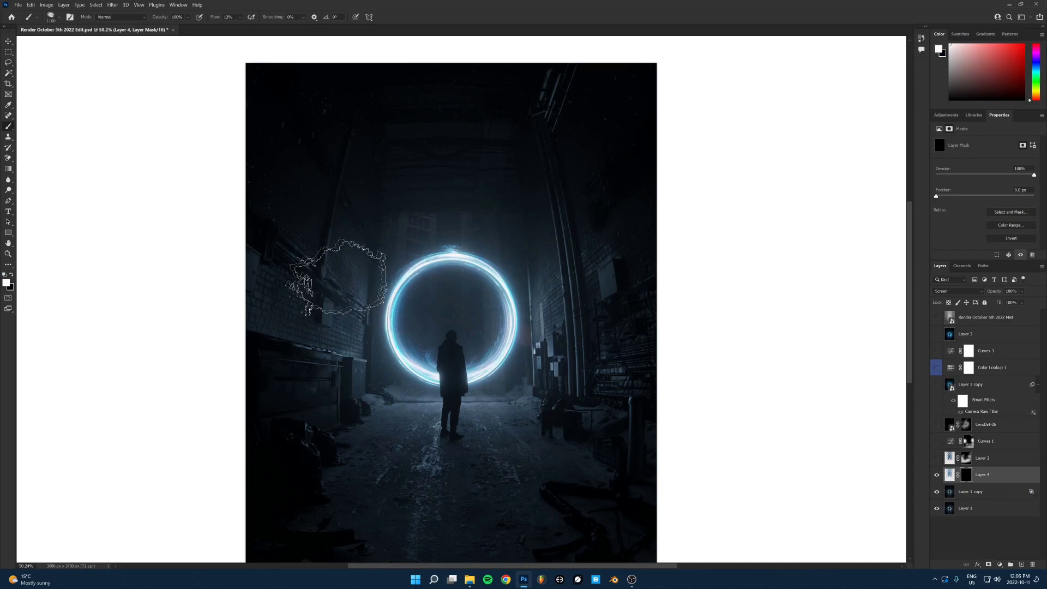
mouse_move(545, 413)
left_mouse_down()
mouse_move(563, 389)
mouse_move(605, 247)
mouse_move(602, 393)
mouse_move(288, 325)
mouse_move(275, 270)
mouse_move(344, 148)
mouse_move(303, 251)
mouse_move(571, 307)
mouse_move(564, 170)
mouse_move(545, 371)
left_mouse_up()
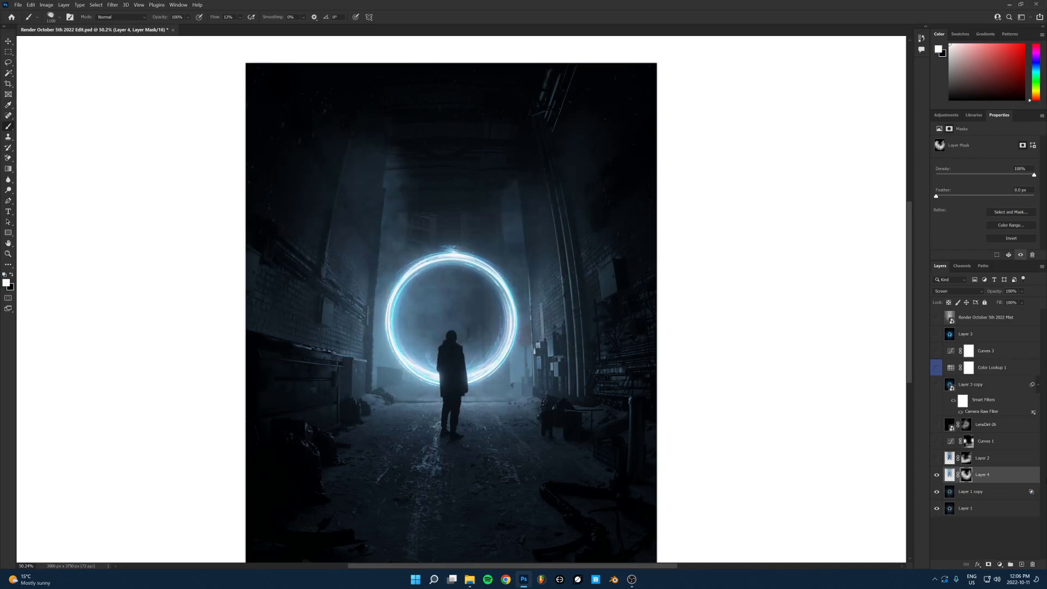
left_click(937, 474)
left_click(937, 458)
Step: Turn on the Curves 1 darkening, toggling it off and on to compare
left_click(949, 461)
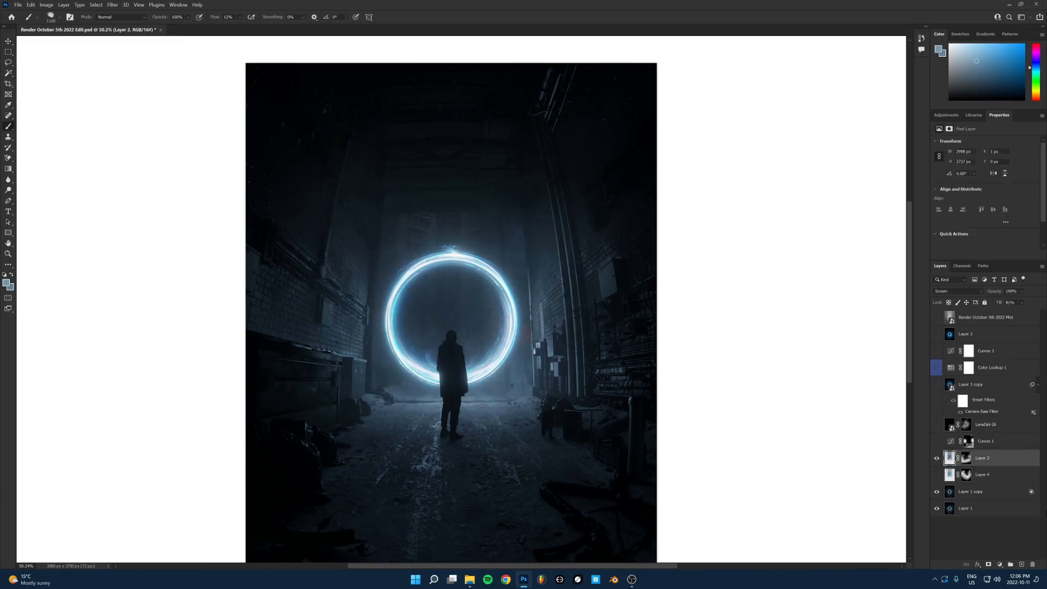
left_click(951, 444)
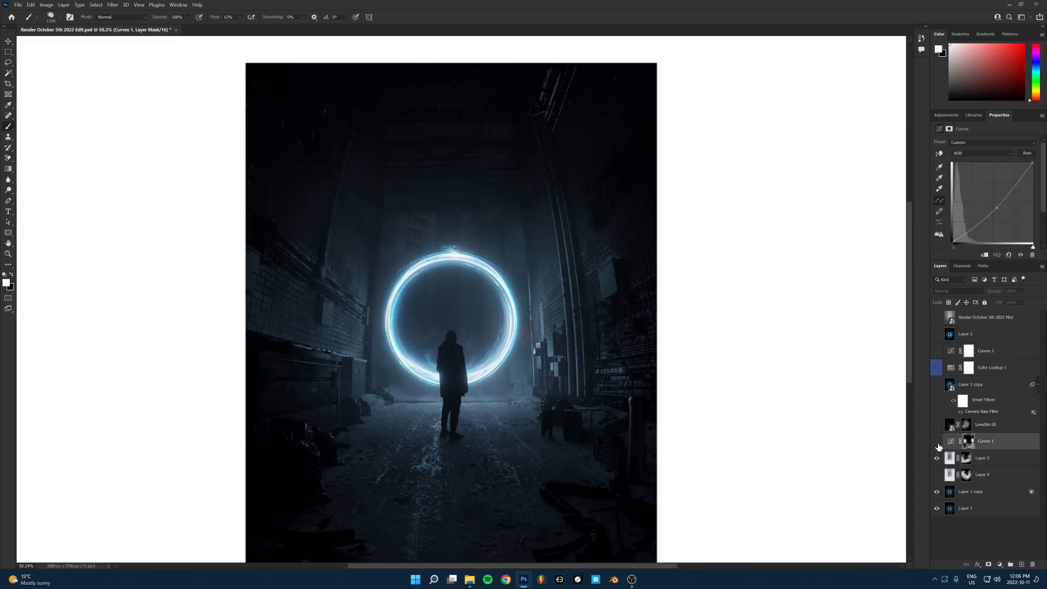
left_click(938, 442)
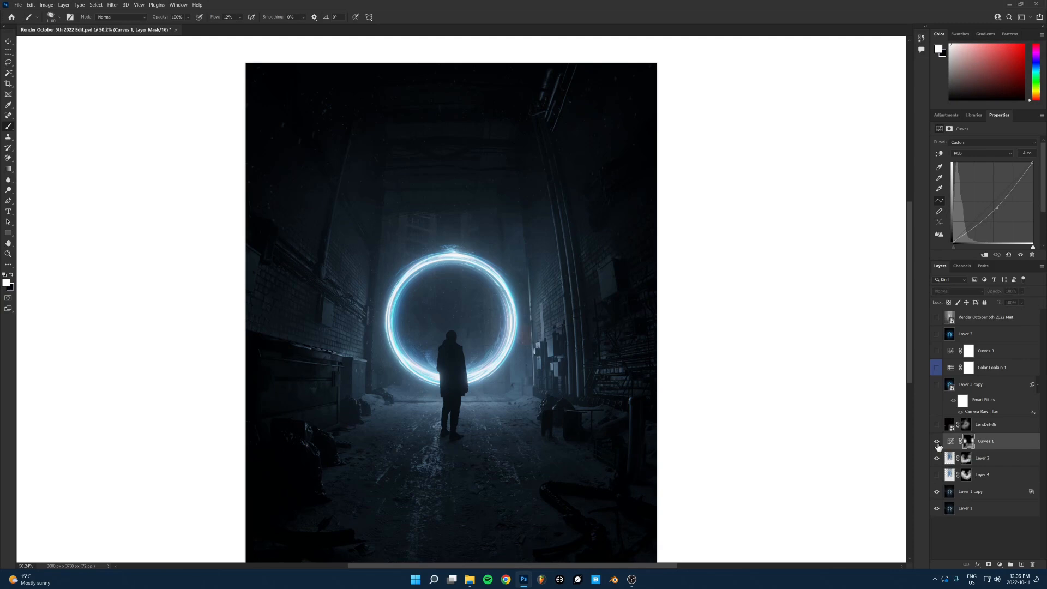
left_click(937, 443)
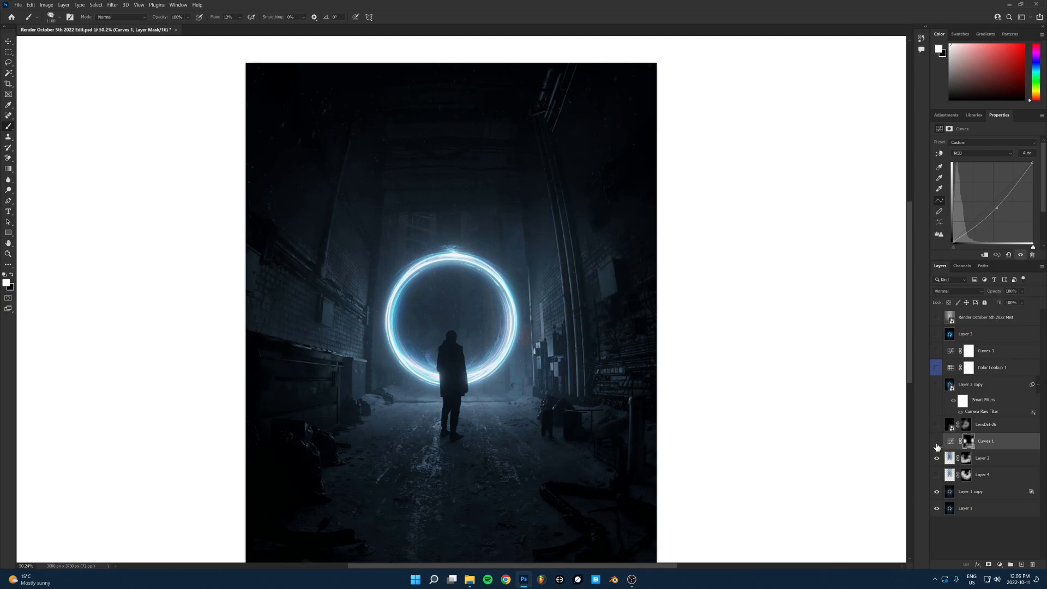
left_click(938, 443)
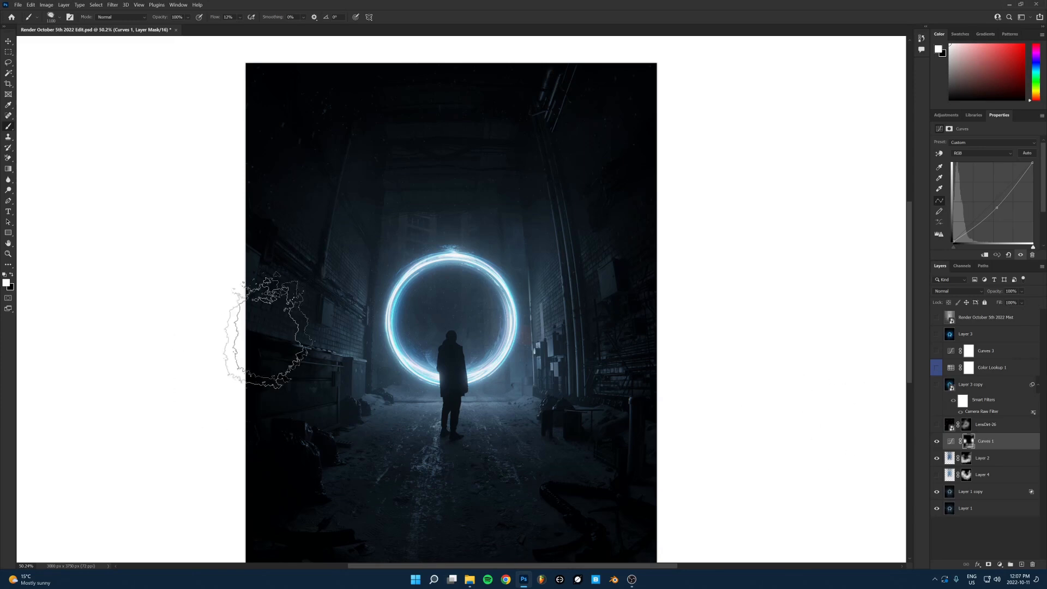
Step: Show the LensDirt-26 dust overlay and select its layer
left_click(937, 425)
scroll(427, 313, "up", 1)
scroll(428, 313, "up", 2)
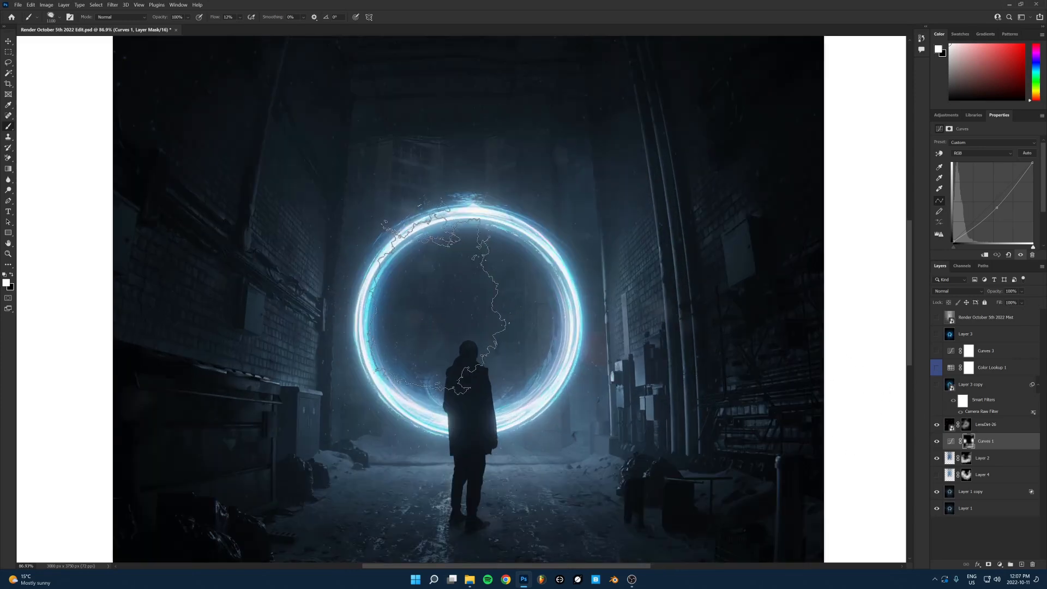
left_click(987, 430)
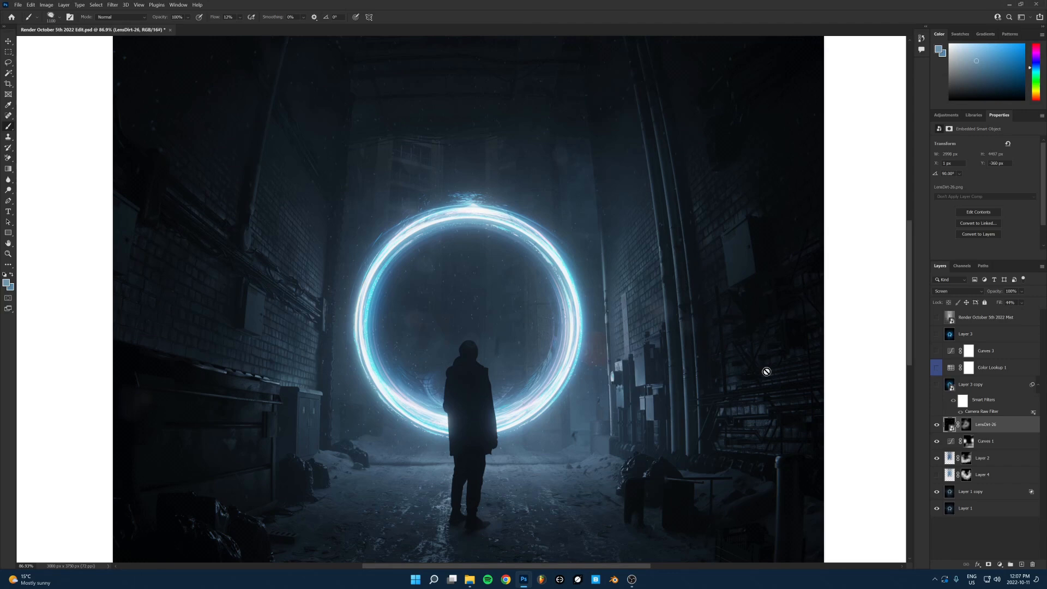
scroll(629, 327, "down", 3)
left_click(470, 579)
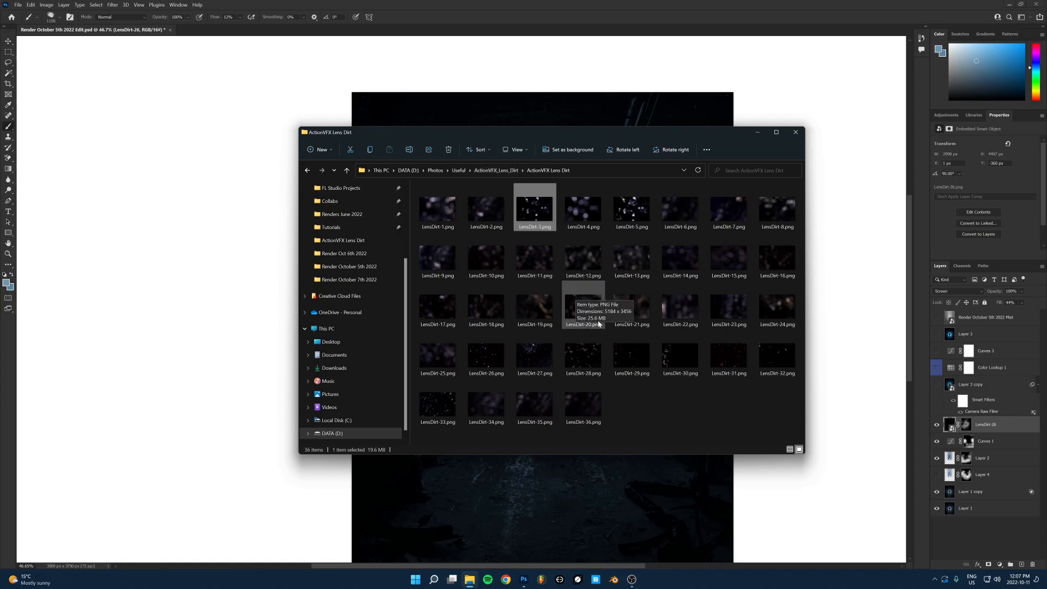
double_click(538, 224)
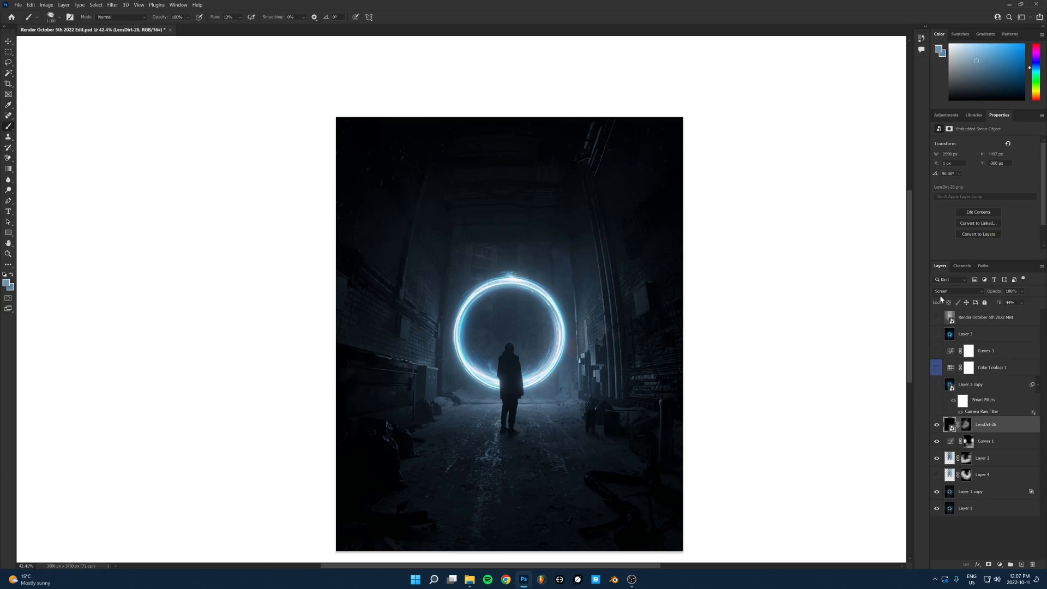
Step: Target the LensDirt-26 layer mask and zoom in on the ring area
left_click(967, 425)
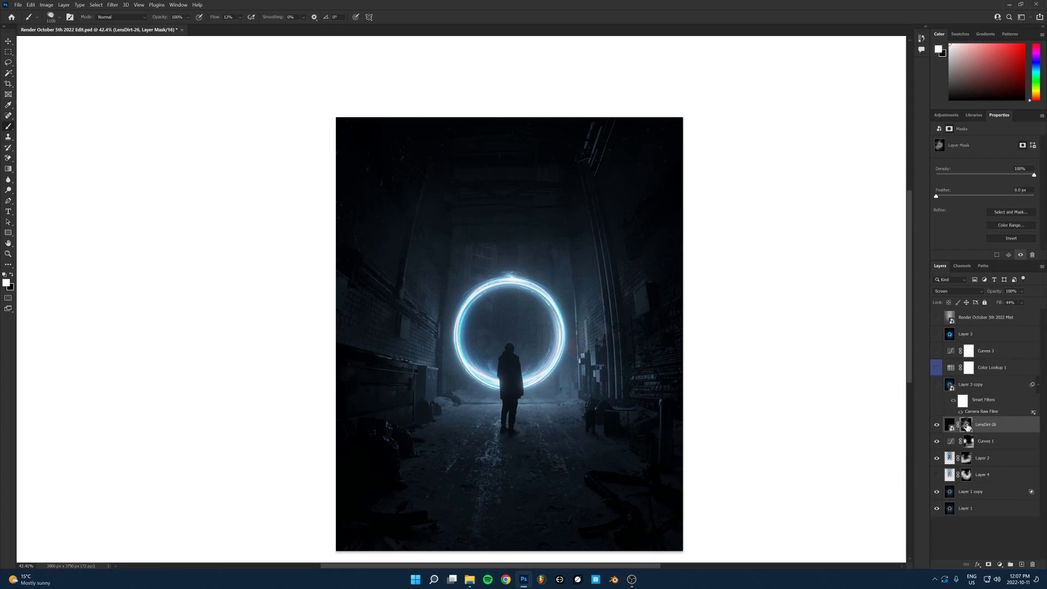
scroll(564, 344, "up", 5)
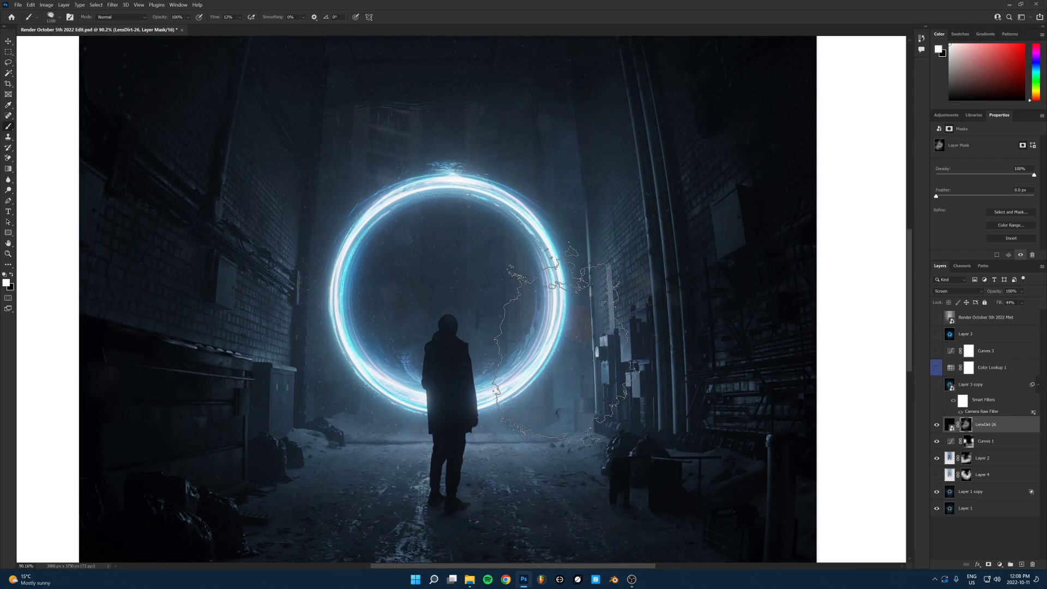
scroll(425, 286, "up", 2)
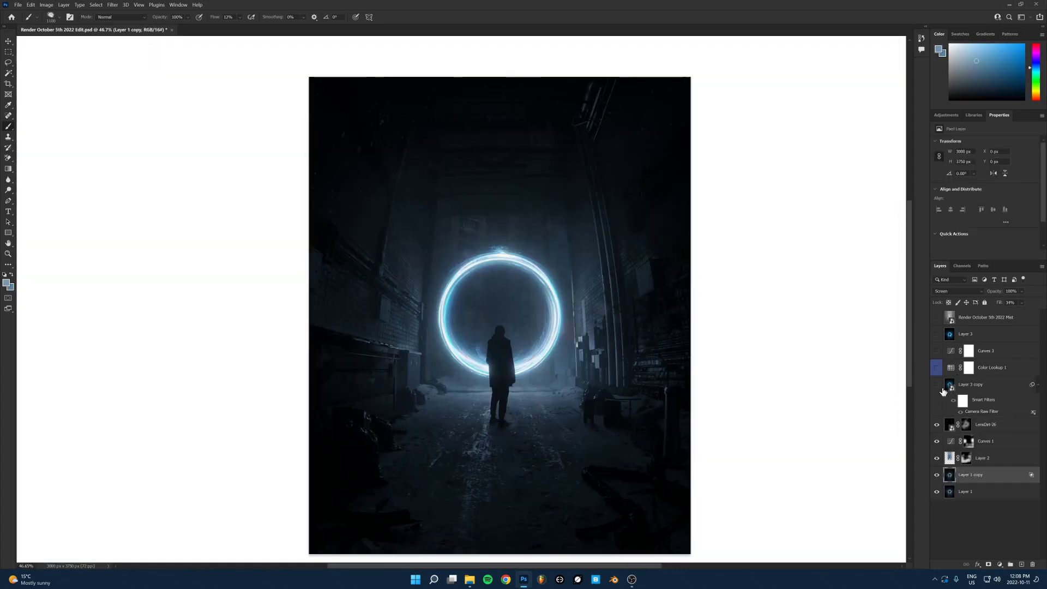
left_click(937, 385)
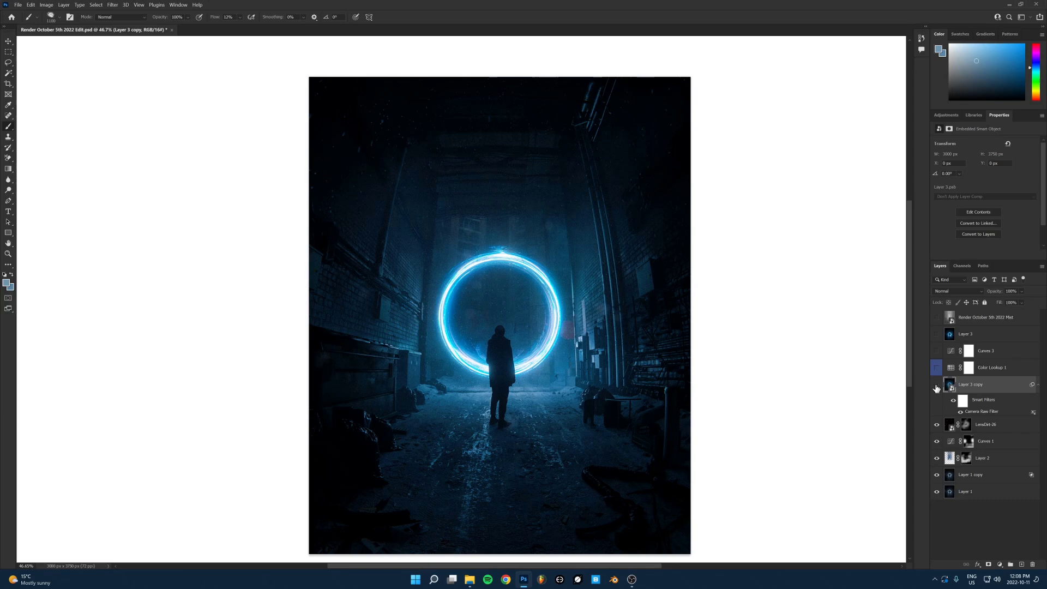
left_click(938, 385)
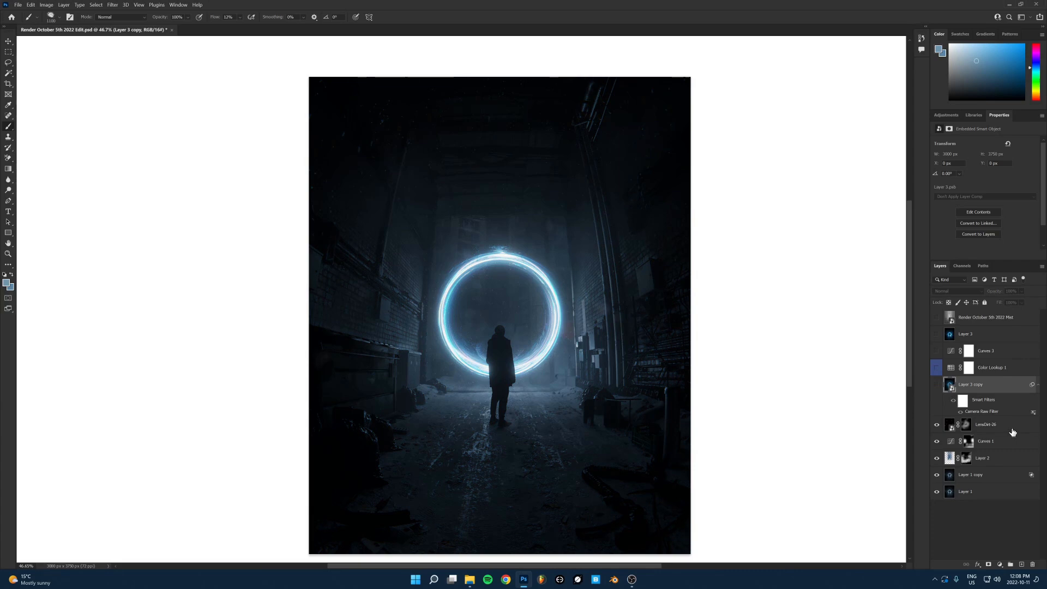
left_click(1011, 429)
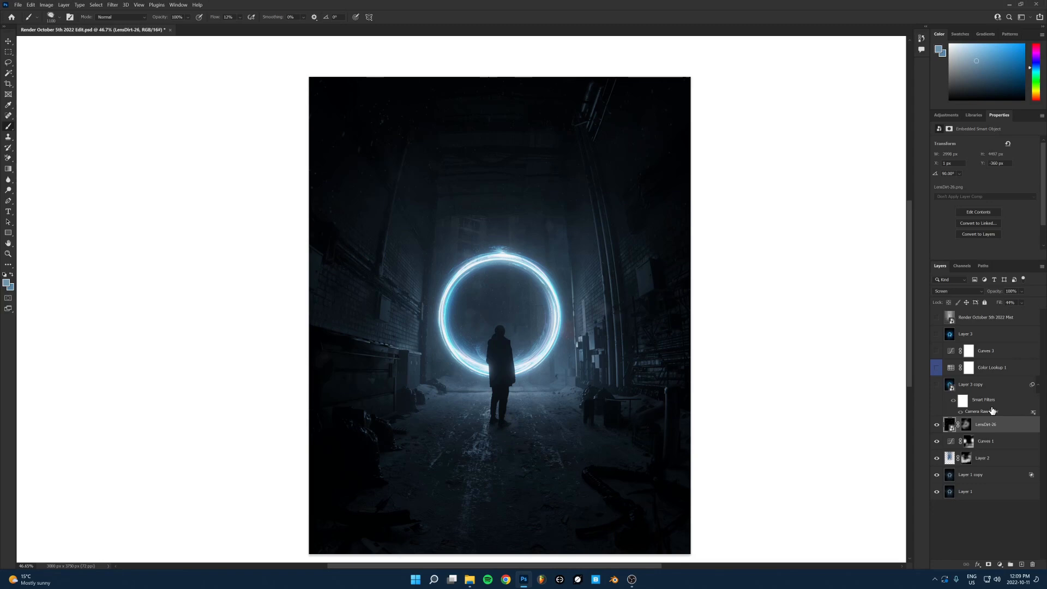
Step: Stamp all visible layers into a new Layer 4 and convert it for Smart Filters
key("ctrl+shift+alt+e")
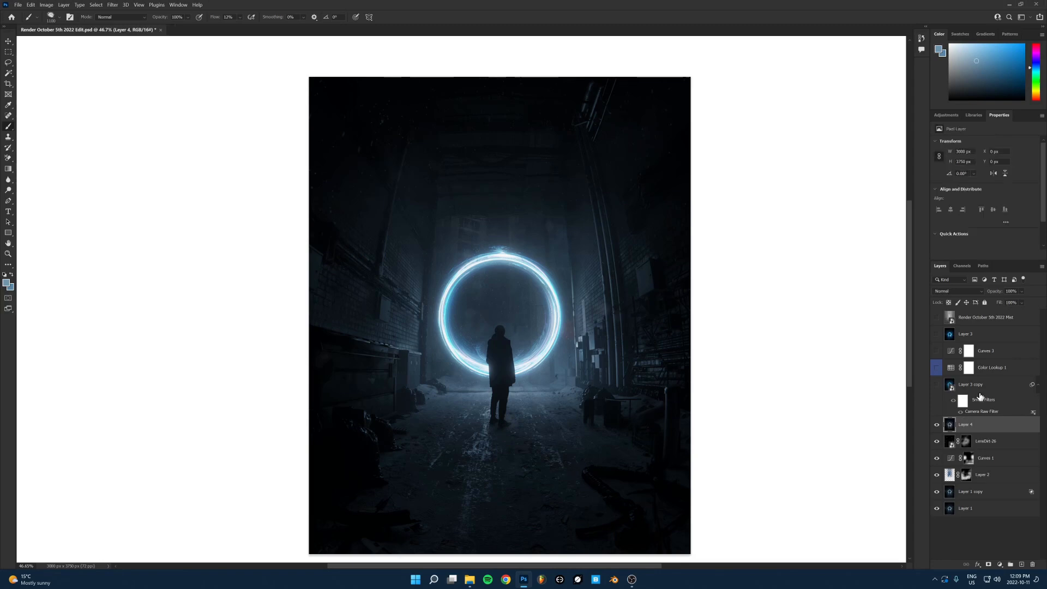
left_click(113, 4)
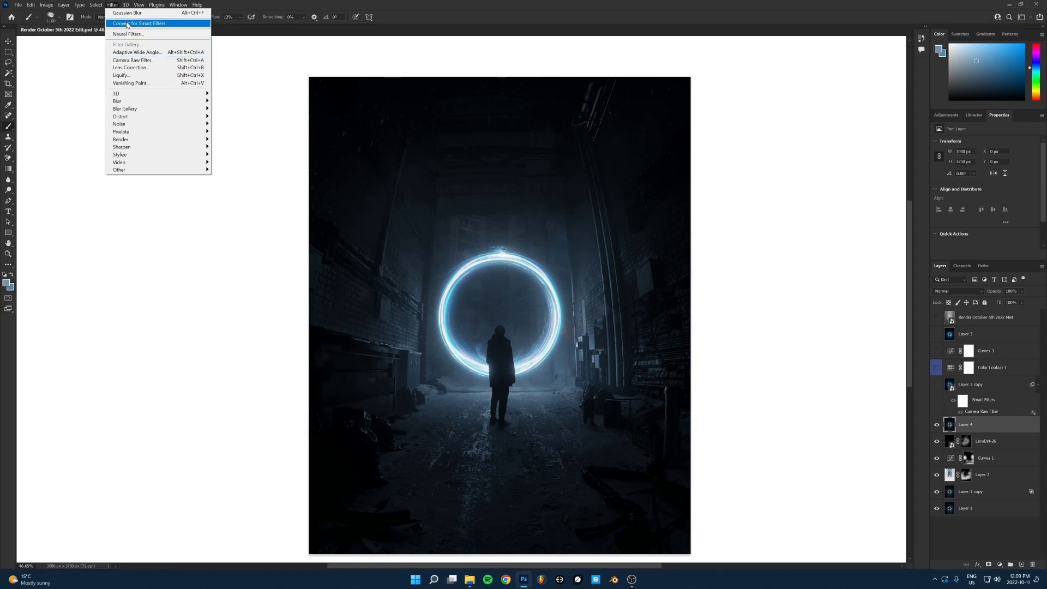
left_click(127, 25)
left_click(114, 6)
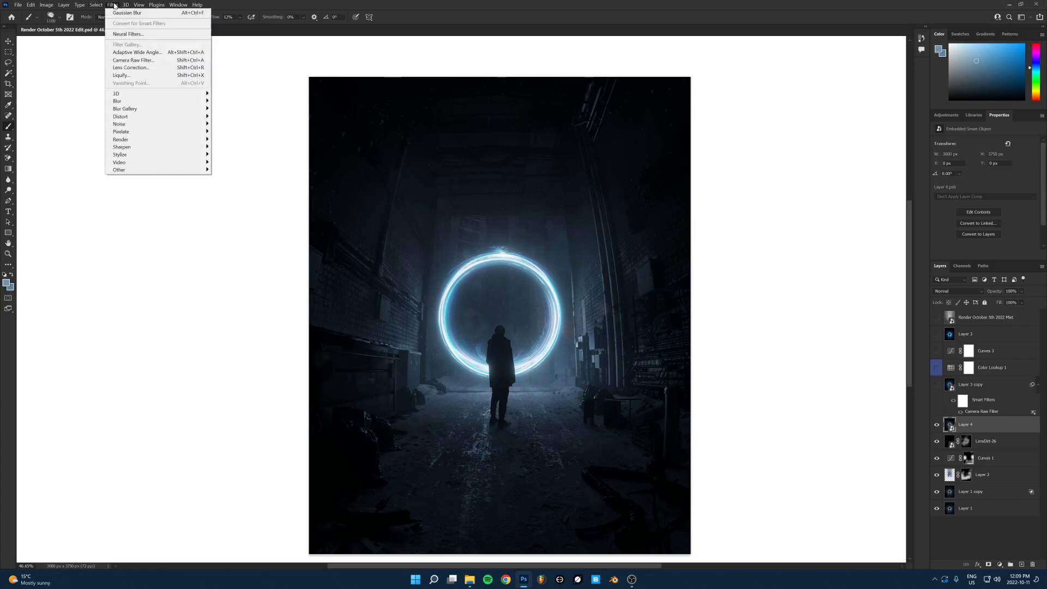
Step: Apply a Camera Raw Filter to Layer 4 with Exposure +1.20
left_click(133, 61)
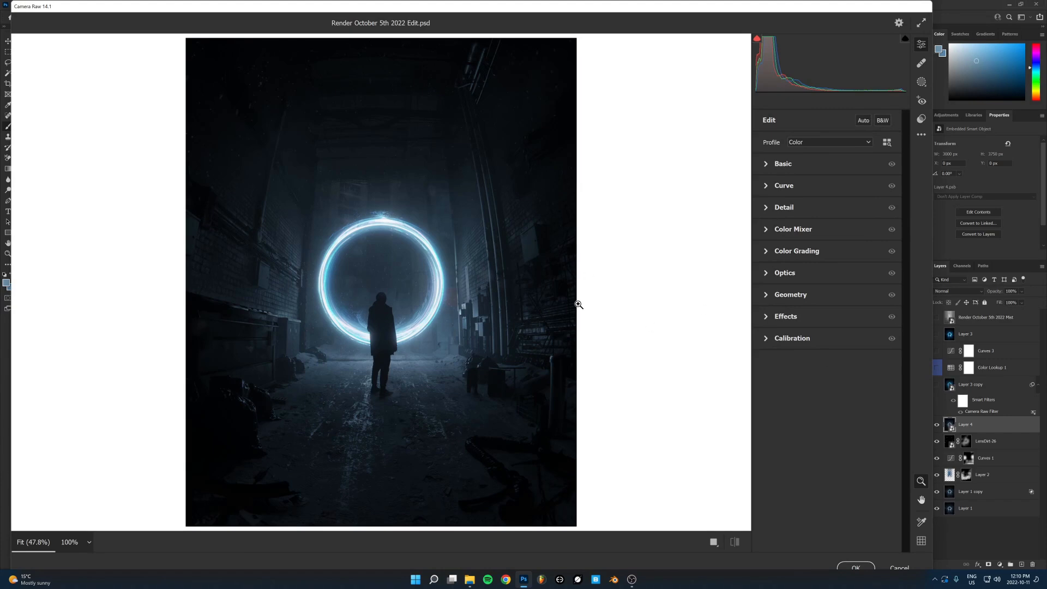
left_click(799, 163)
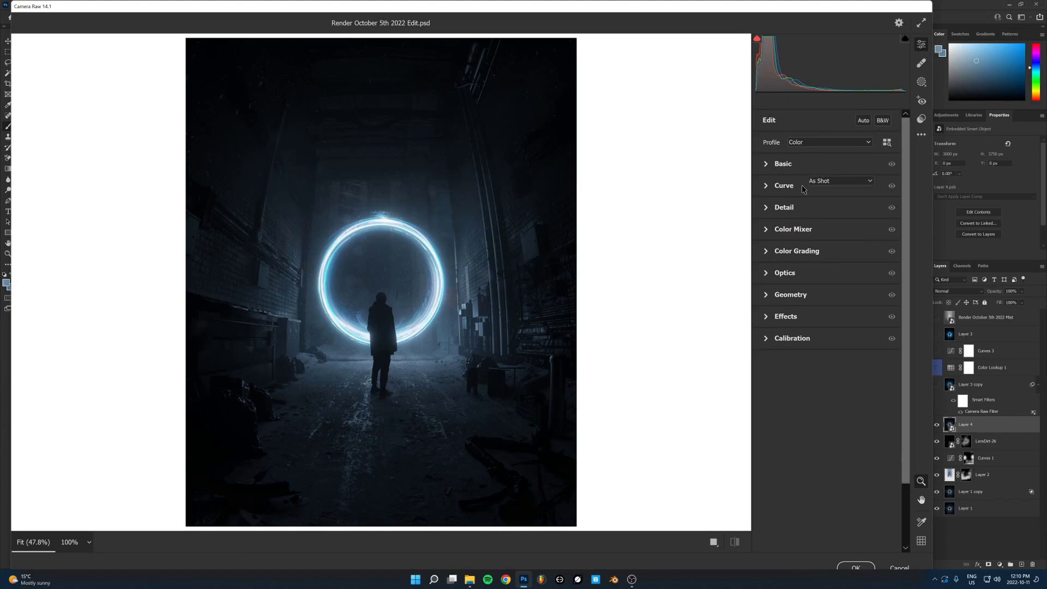
left_click_drag(825, 252, 838, 258)
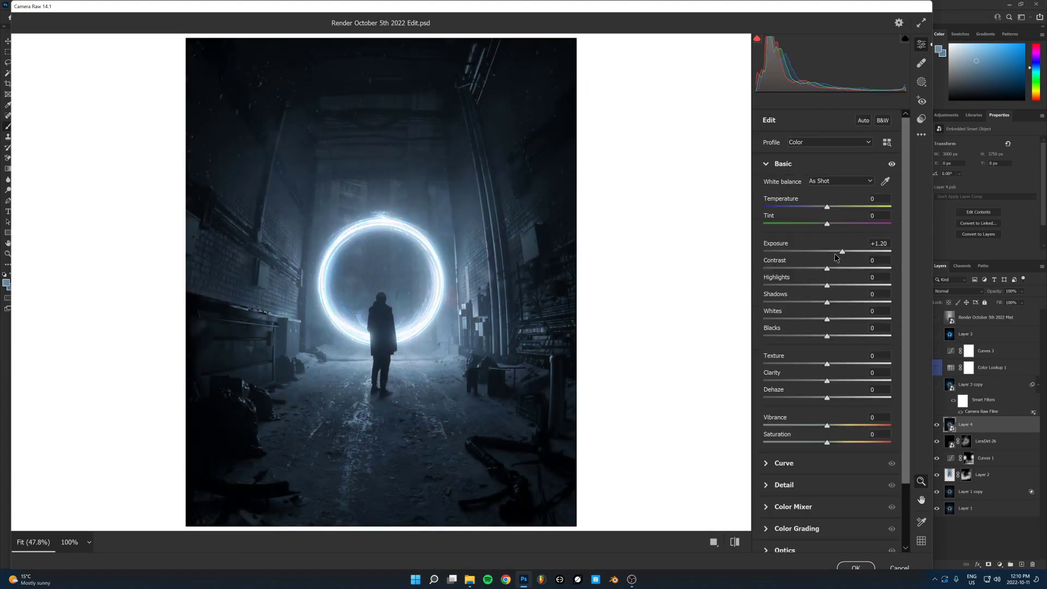
left_click(856, 568)
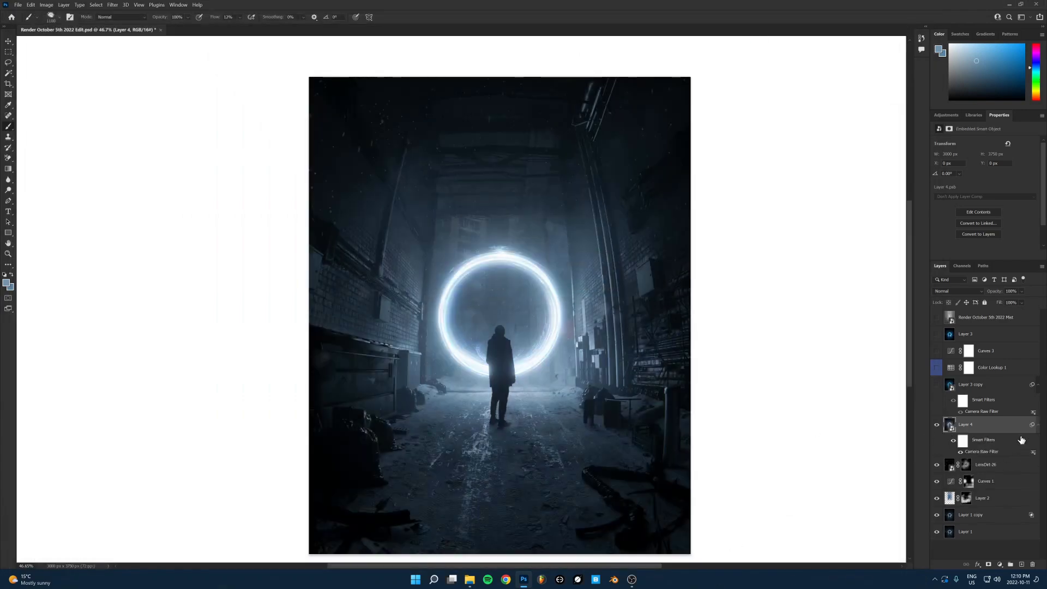
left_click(1038, 425)
left_click(1038, 425)
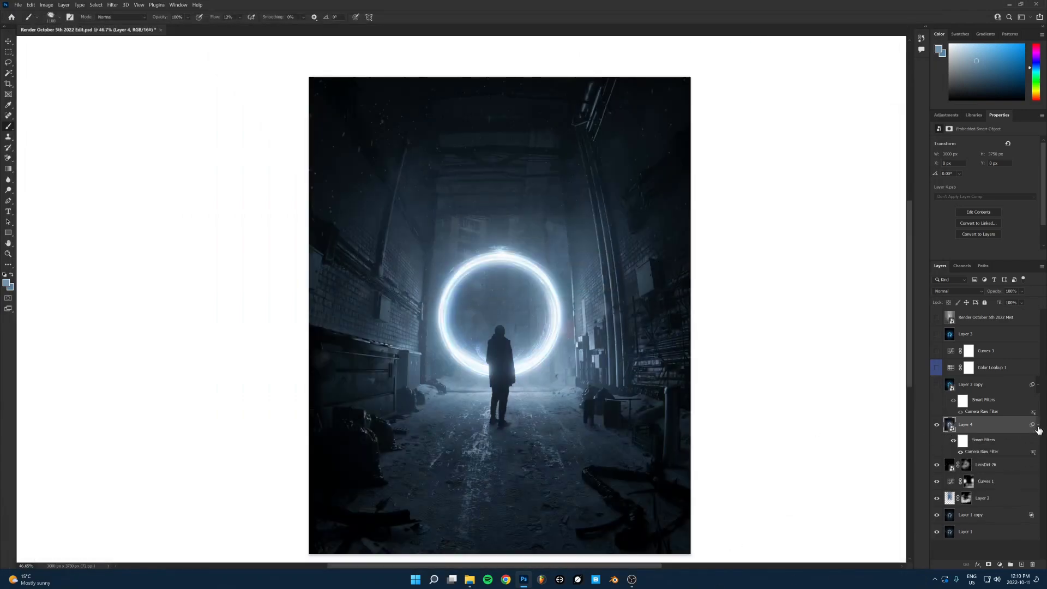
Step: Review Layer 4's Camera Raw settings without changes and make Layer 3 copy visible
double_click(982, 451)
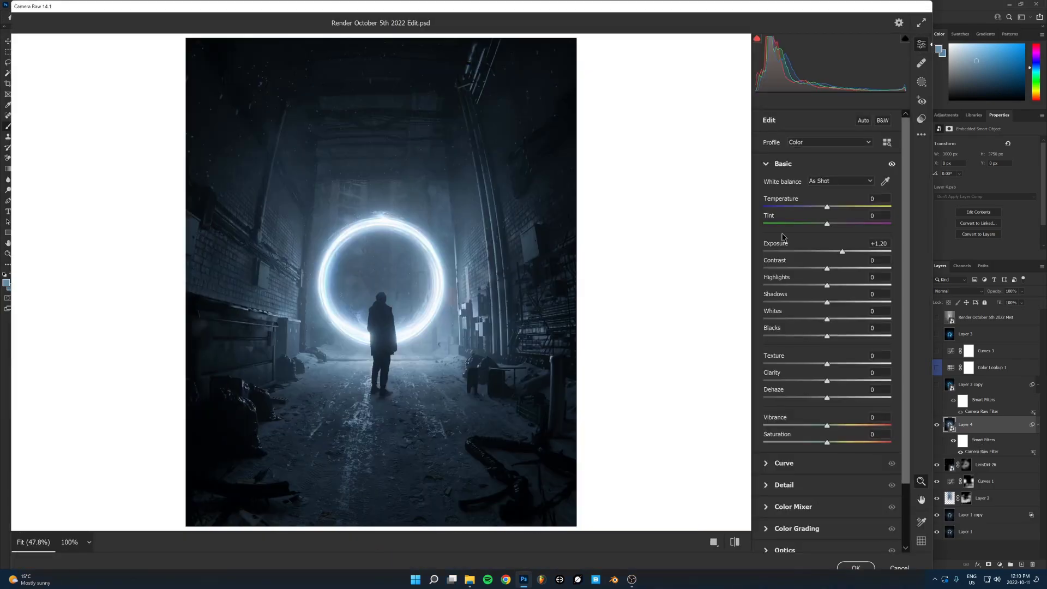
left_click(900, 567)
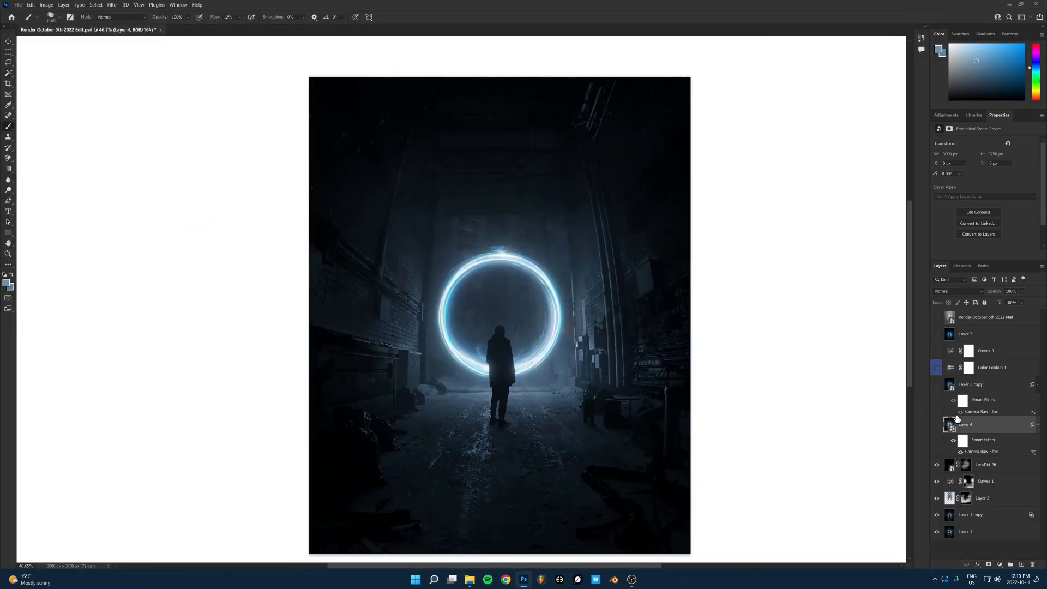
left_click(937, 384)
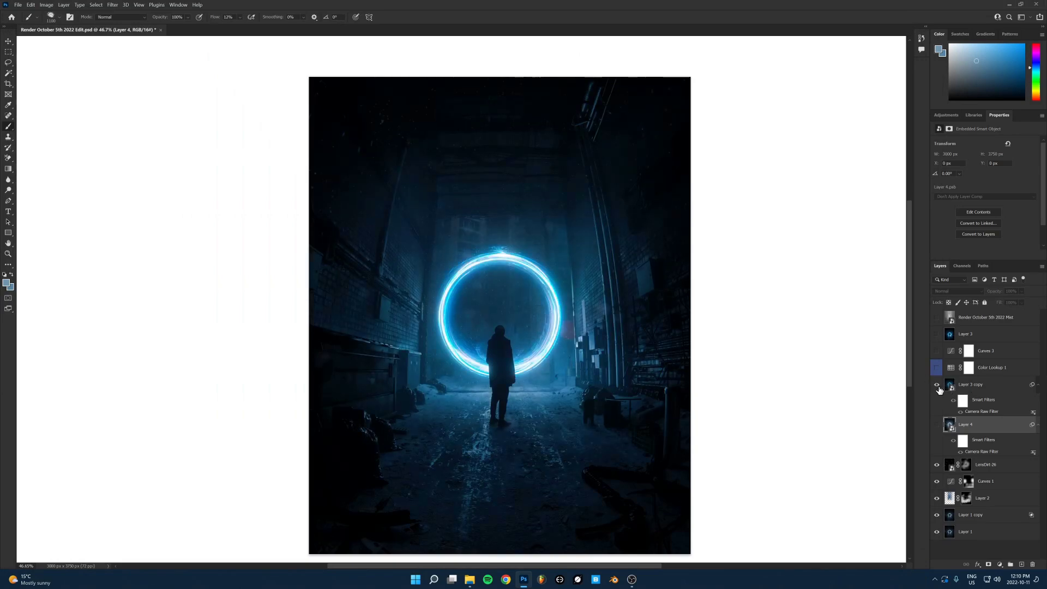
Step: Reopen Layer 3 copy's Camera Raw Filter showing Exposure +0.45, Clarity +23, Saturation +44
double_click(981, 412)
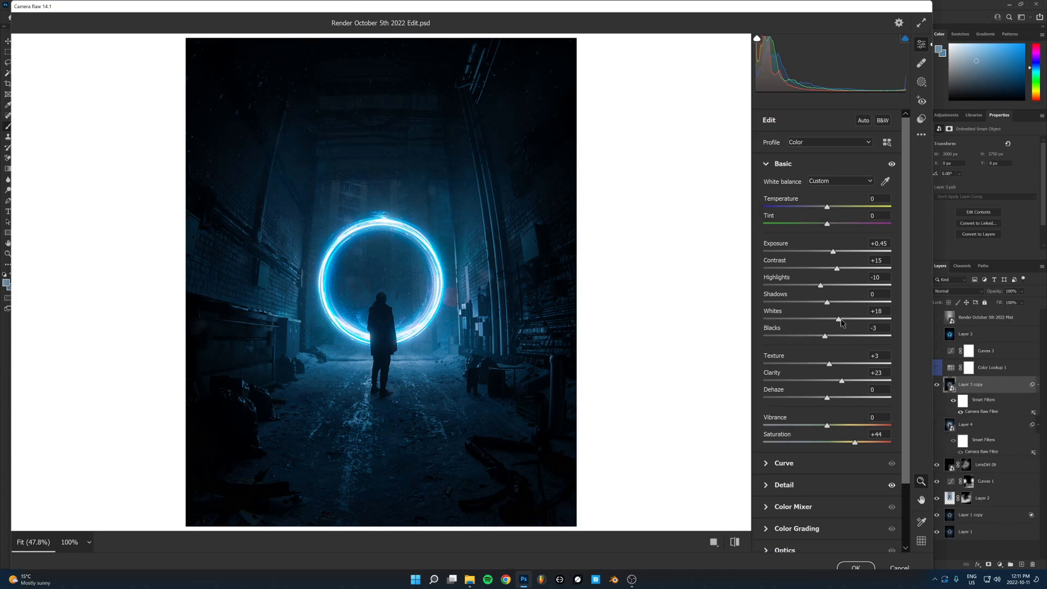
Step: Zoom into the glowing ring and lower Whites slightly while previewing highlight clipping
key("alt")
key("alt")
left_click_drag(839, 319, 840, 320)
left_click(447, 291)
key("alt")
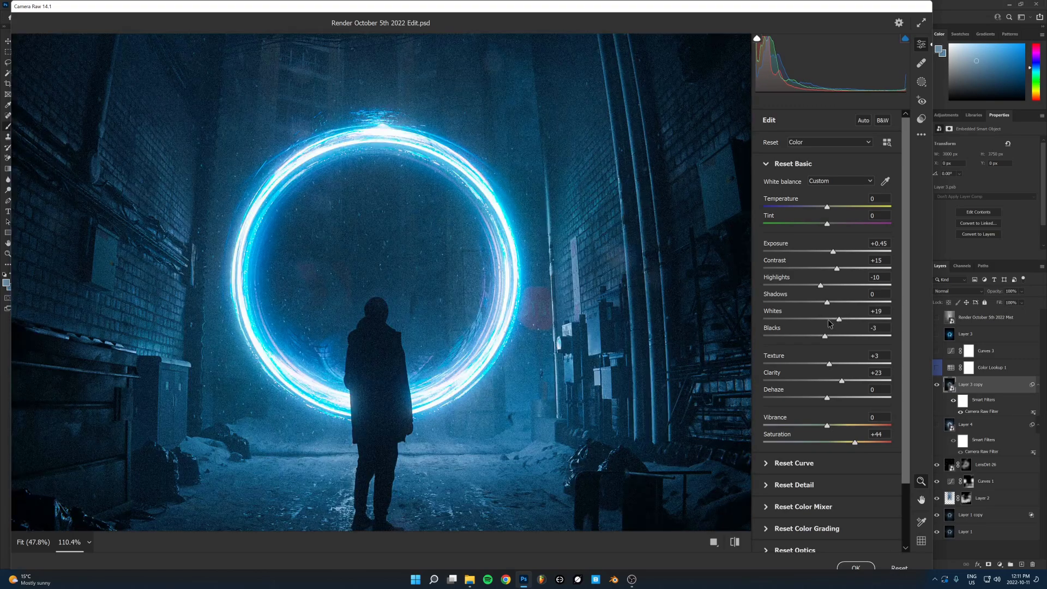
left_click(540, 266)
left_click(540, 266)
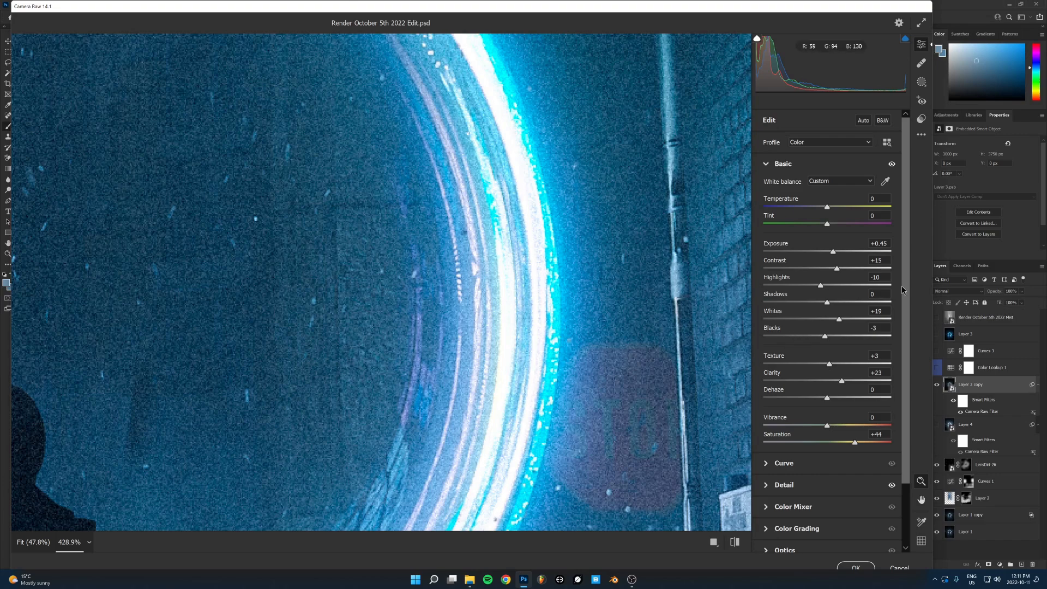
key("alt")
left_click_drag(836, 314, 839, 322)
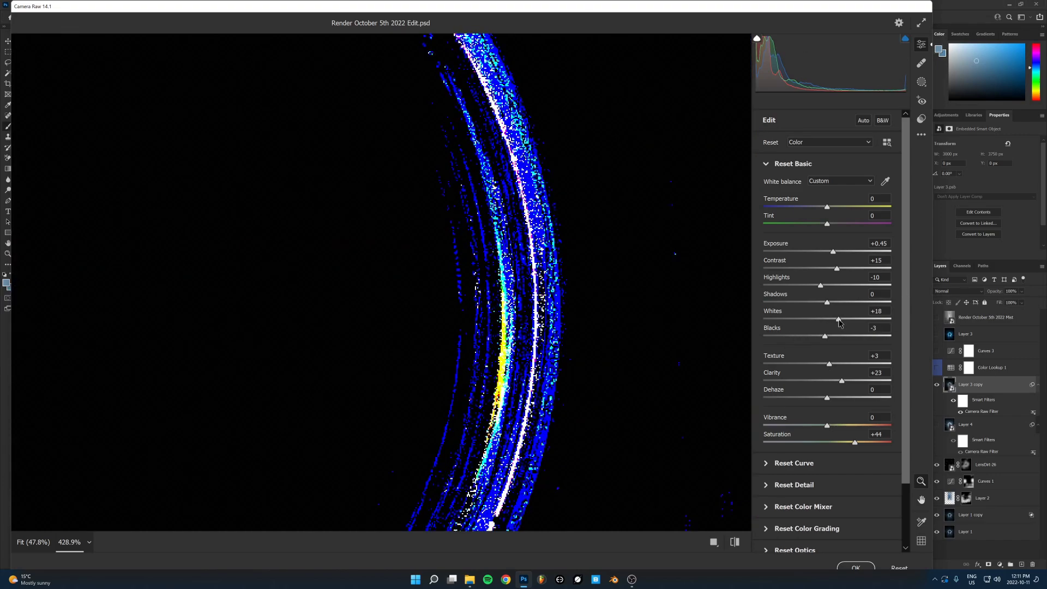
left_click_drag(839, 322, 839, 322)
Step: Darken Camera Raw Blacks to -5 while previewing shadow clipping
scroll(517, 311, "down", 3)
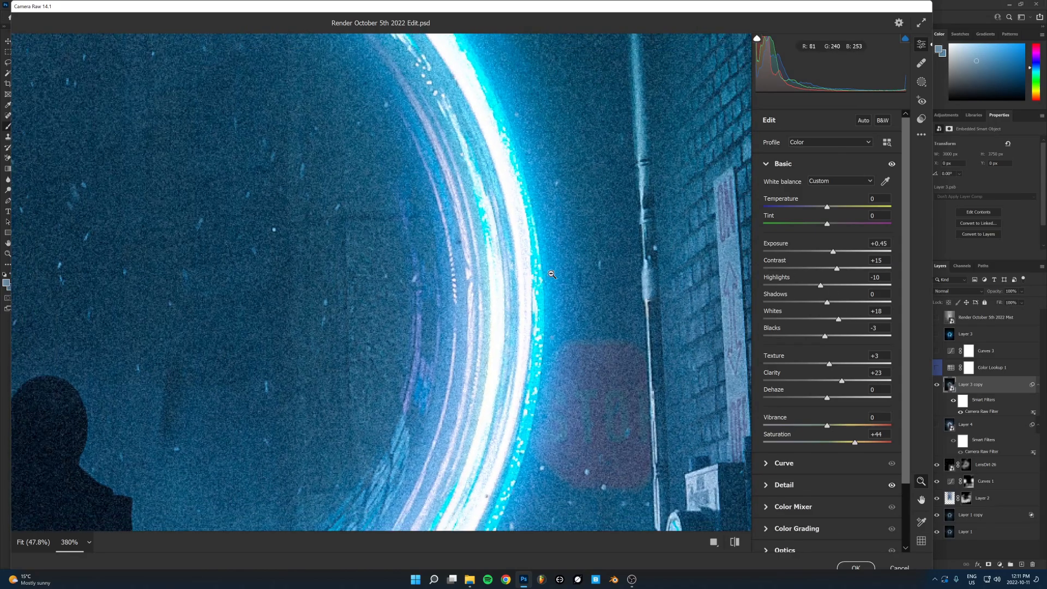
scroll(517, 311, "down", 3)
scroll(486, 297, "up", 1)
scroll(403, 329, "down", 2)
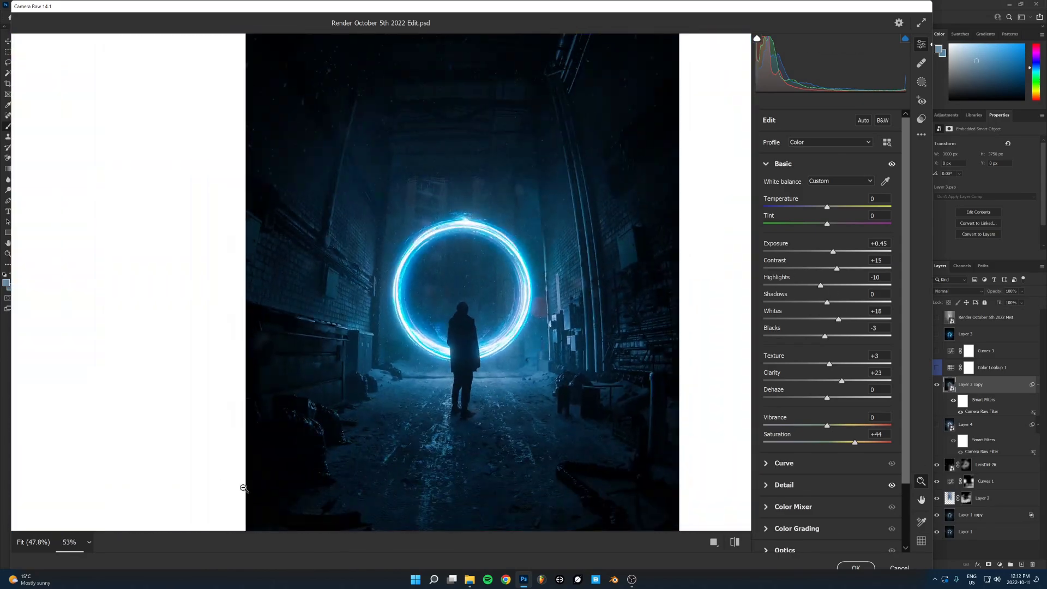
scroll(332, 458, "up", 5)
scroll(331, 458, "down", 1)
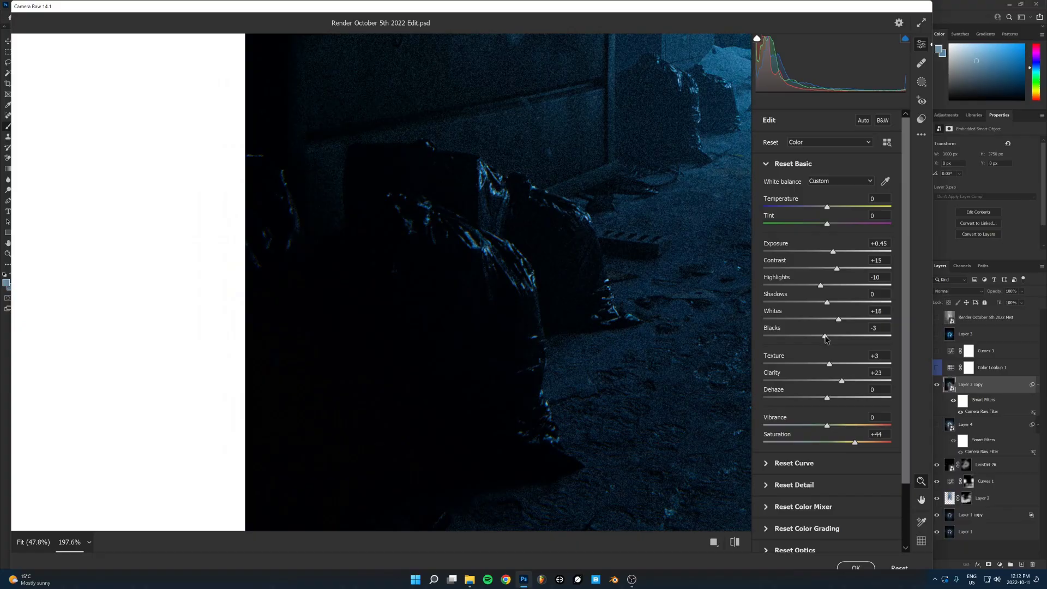
left_click_drag(827, 337, 825, 337)
Step: Fit the preview, set Clarity to +25, then reset Saturation and raise it to +48
key("ctrl+0")
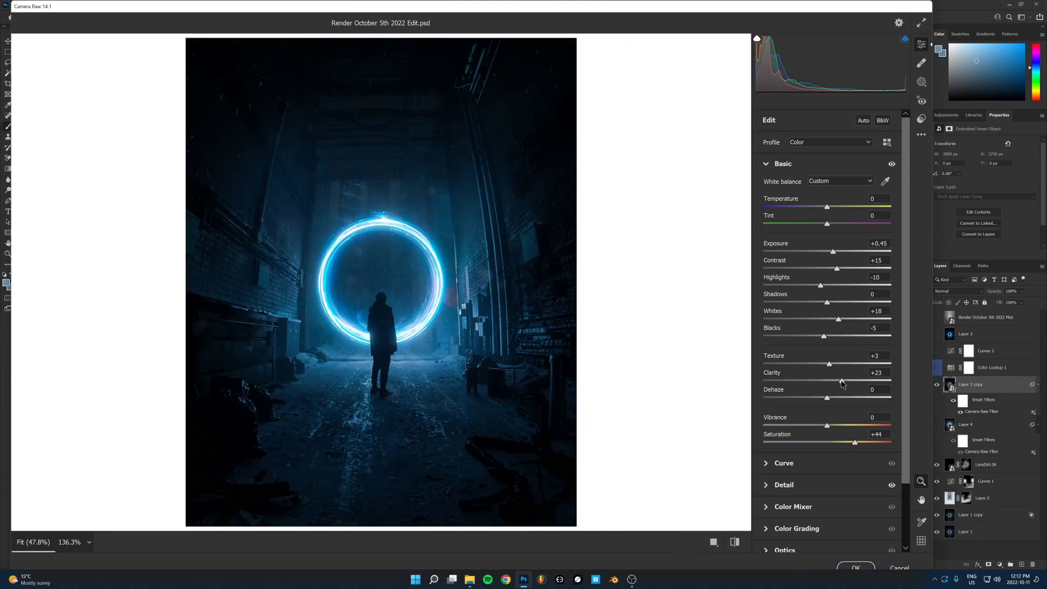
mouse_move(839, 382)
left_mouse_down()
mouse_move(813, 387)
mouse_move(856, 385)
mouse_move(868, 399)
mouse_move(843, 384)
left_mouse_up()
double_click(855, 445)
left_click_drag(829, 445, 859, 448)
Step: Set Detail Sharpening to 49, zooming in on the figure to judge it
left_click(807, 487)
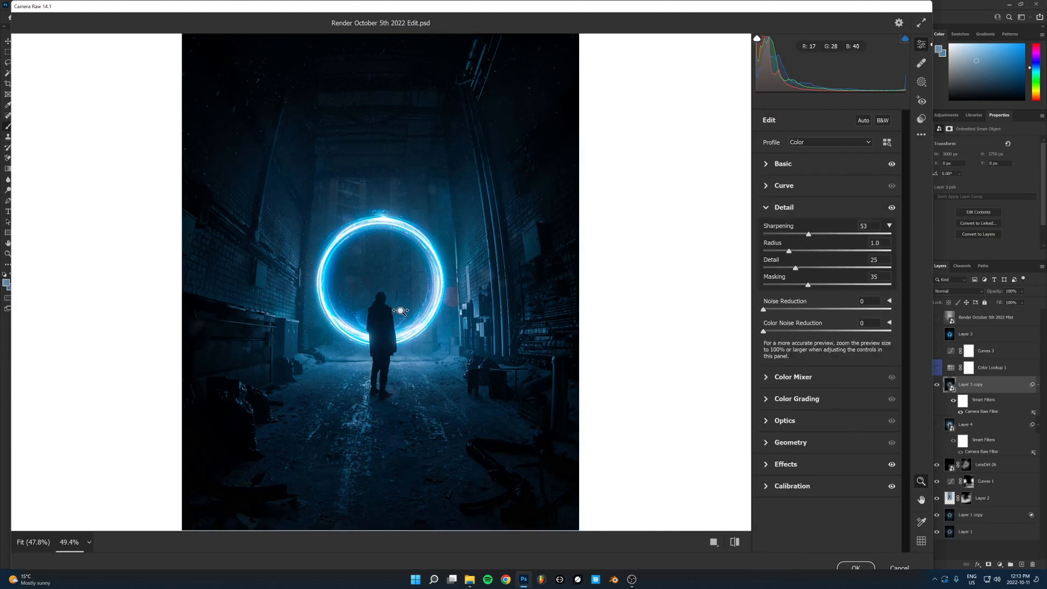
left_click_drag(381, 302, 468, 304)
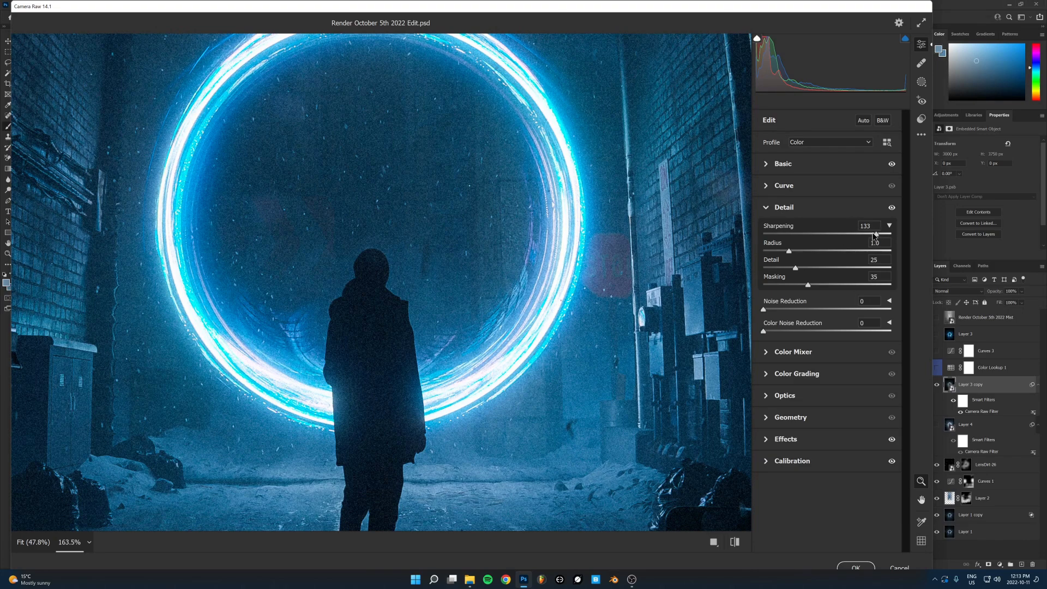
left_click_drag(868, 236, 805, 239)
left_click(540, 342, "alt")
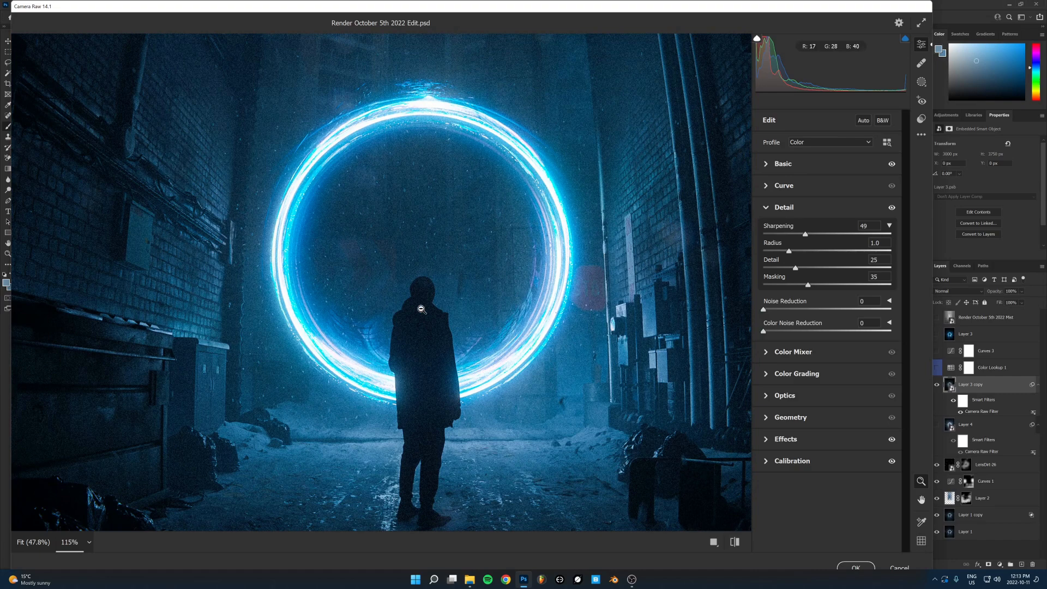
left_click(788, 210)
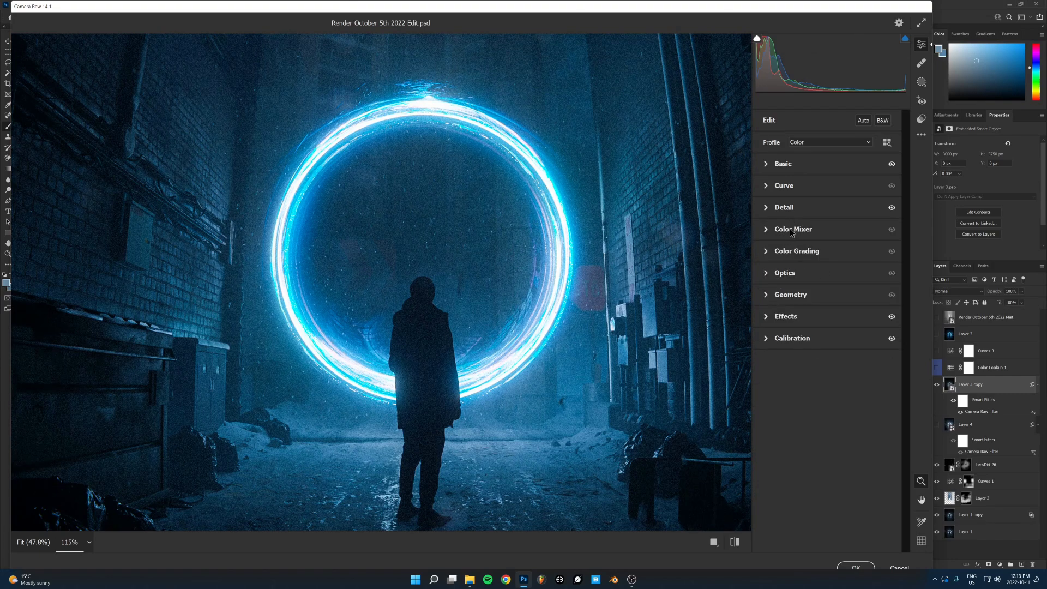
Step: Review the Color Mixer hue, luminance and saturation adjustments
left_click(790, 228)
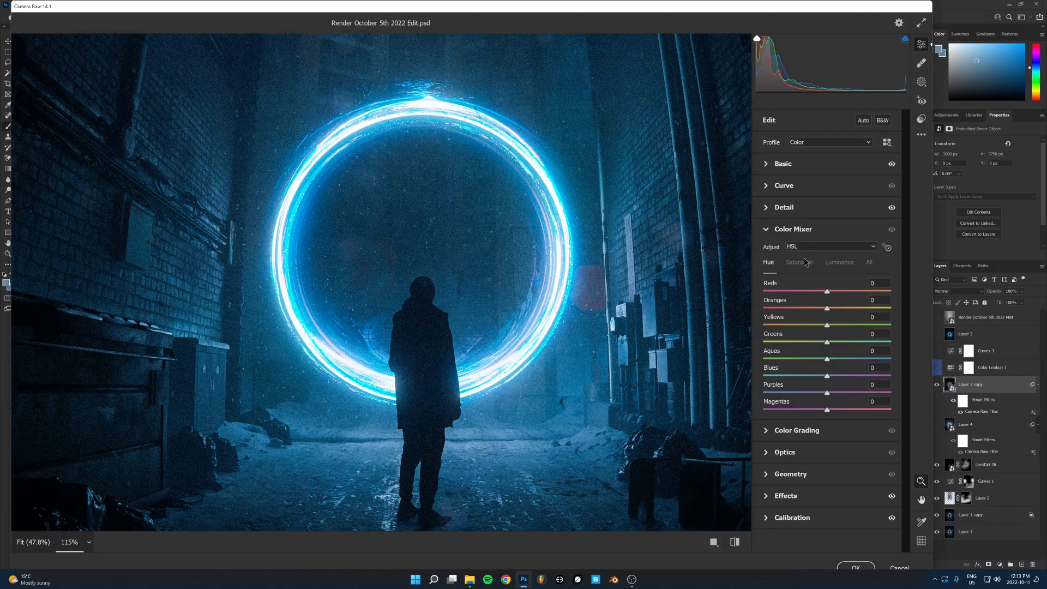
left_click(834, 266)
left_click(799, 267)
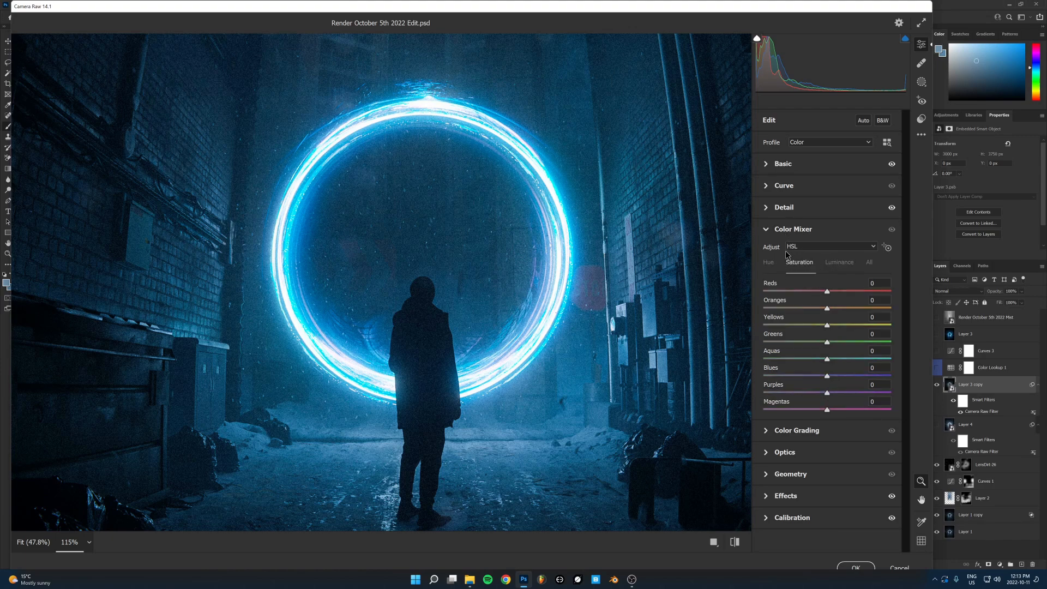
left_click(791, 233)
Step: Try a blue tint on the Color Grading shadows wheel, then reset it to neutral
left_click(788, 250)
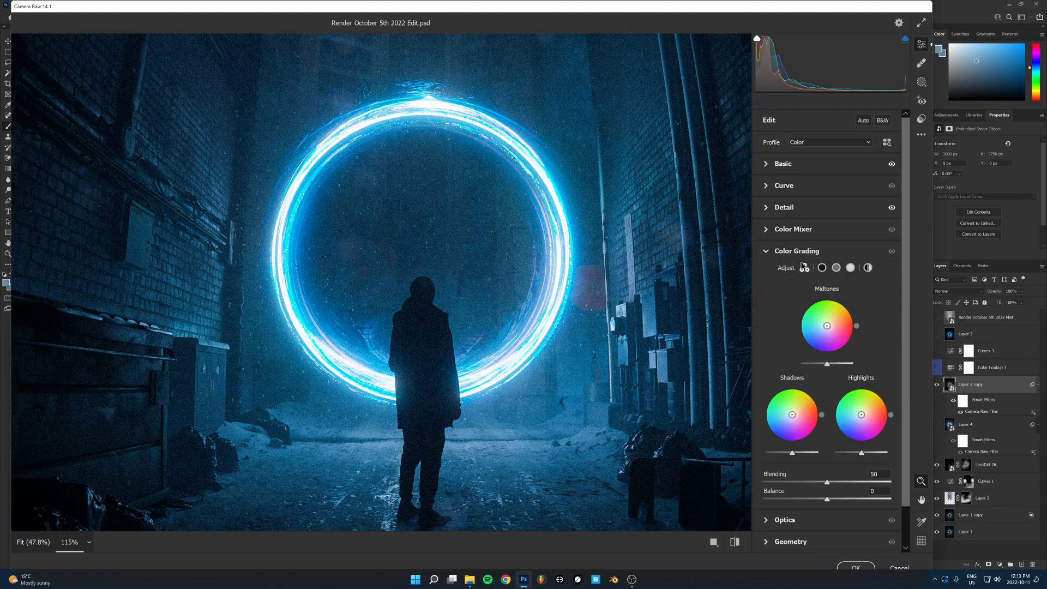
left_click(823, 267)
left_click_drag(800, 342, 809, 366)
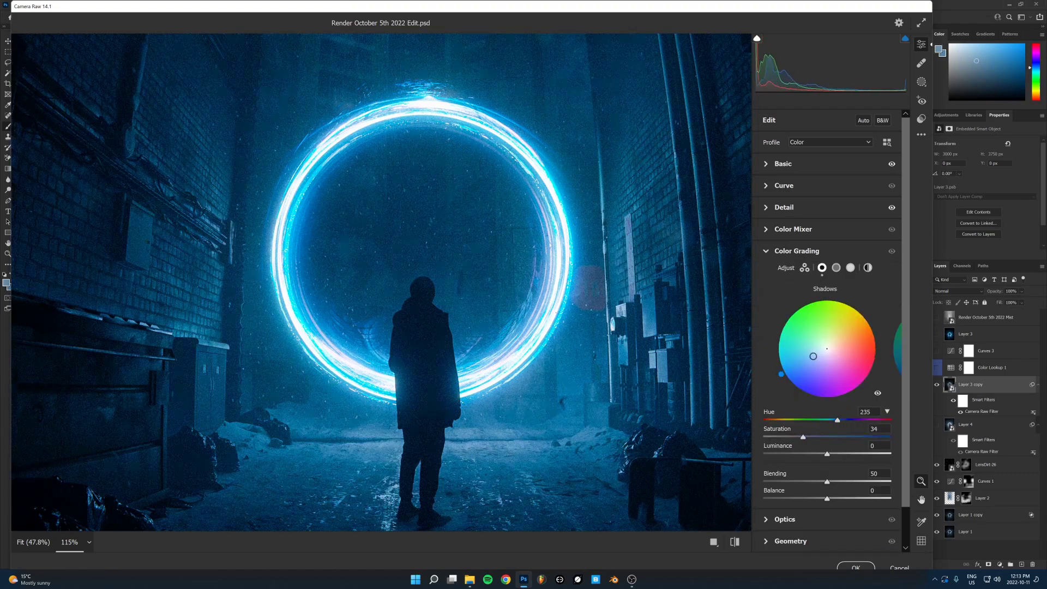
double_click(813, 358)
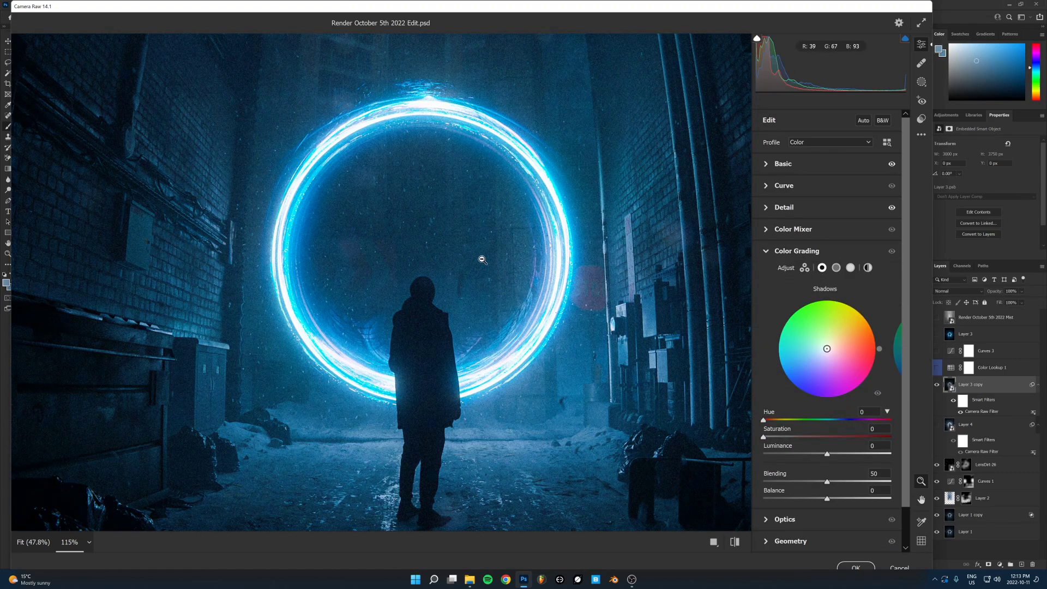
left_click_drag(479, 256, 422, 233)
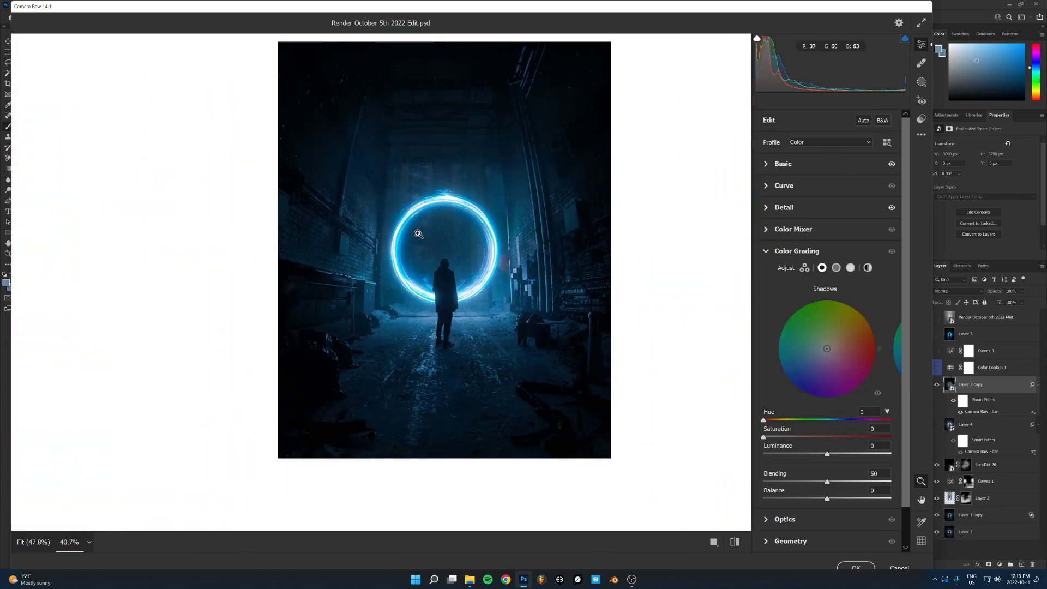
left_click(791, 252)
Step: Set Grain to 30 with Size 1 and Roughness 100, comparing with effects hidden
left_click(784, 318)
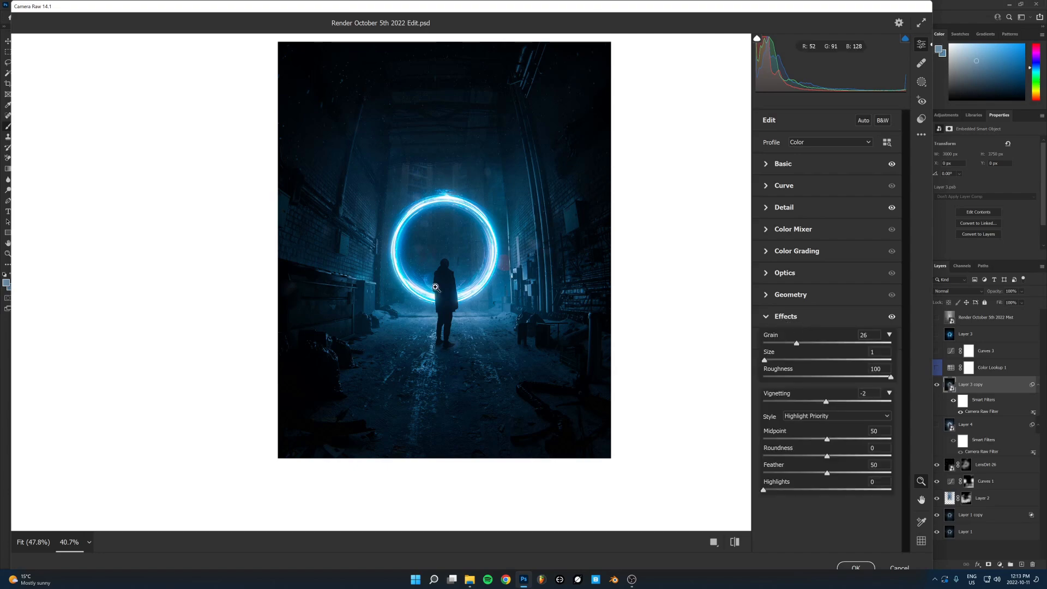
left_click_drag(383, 258, 483, 248)
left_click_drag(397, 278, 307, 302)
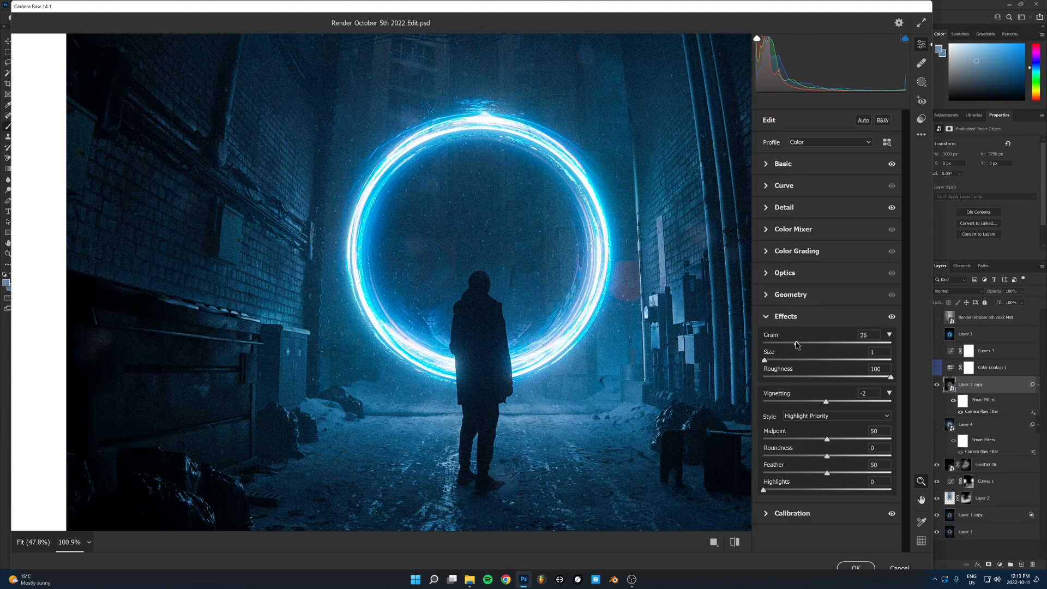
mouse_move(796, 343)
left_mouse_down()
mouse_move(769, 344)
mouse_move(801, 344)
left_mouse_up()
scroll(515, 359, "up", 3)
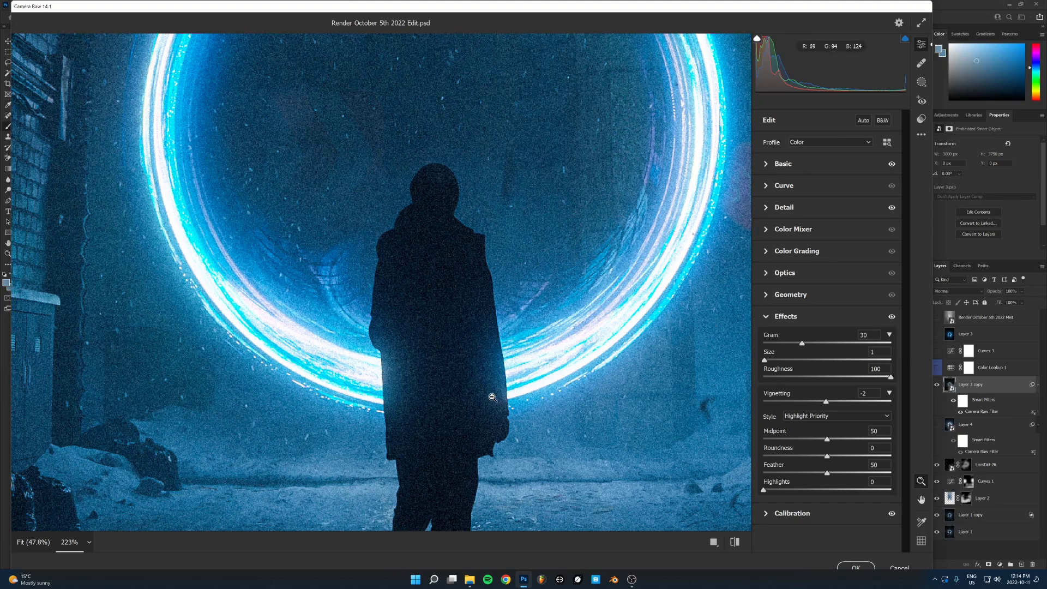
scroll(480, 396, "up", 2)
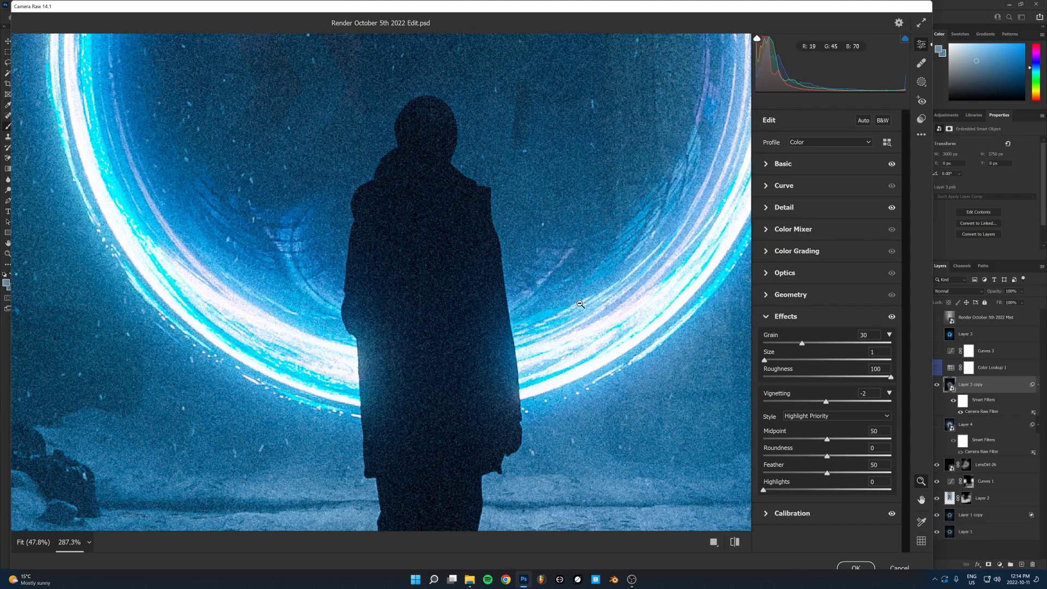
left_click(892, 317)
left_click(892, 317)
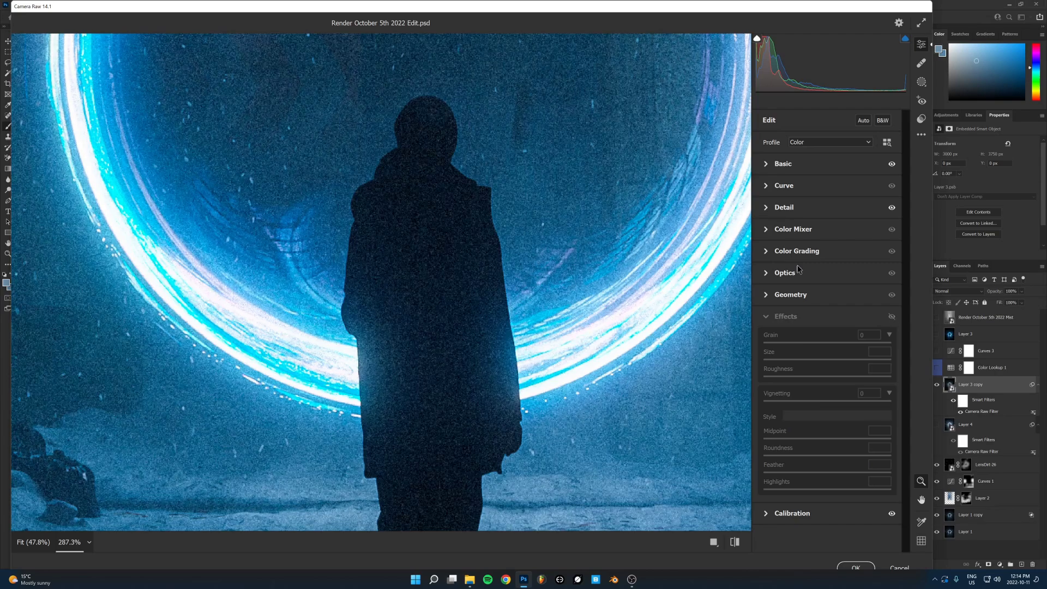
left_click(614, 301, "alt")
left_click(614, 302)
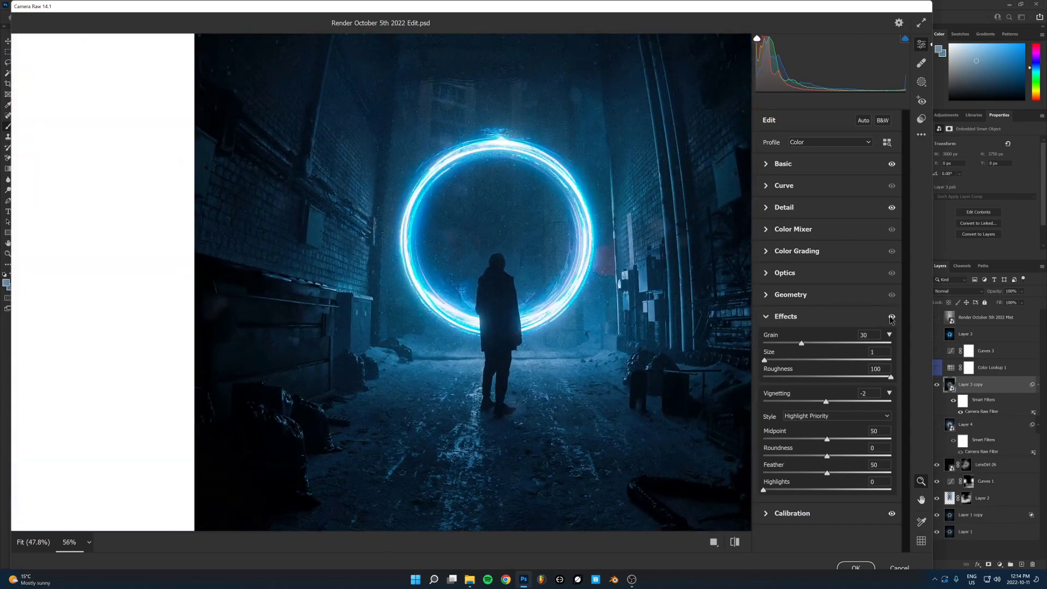
left_click(892, 317)
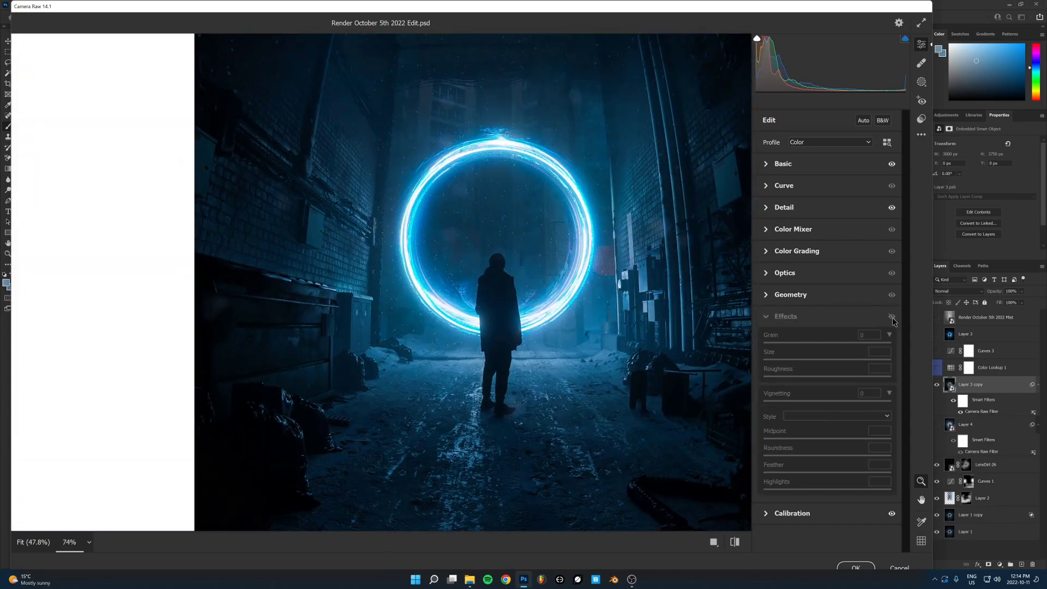
left_click(892, 318)
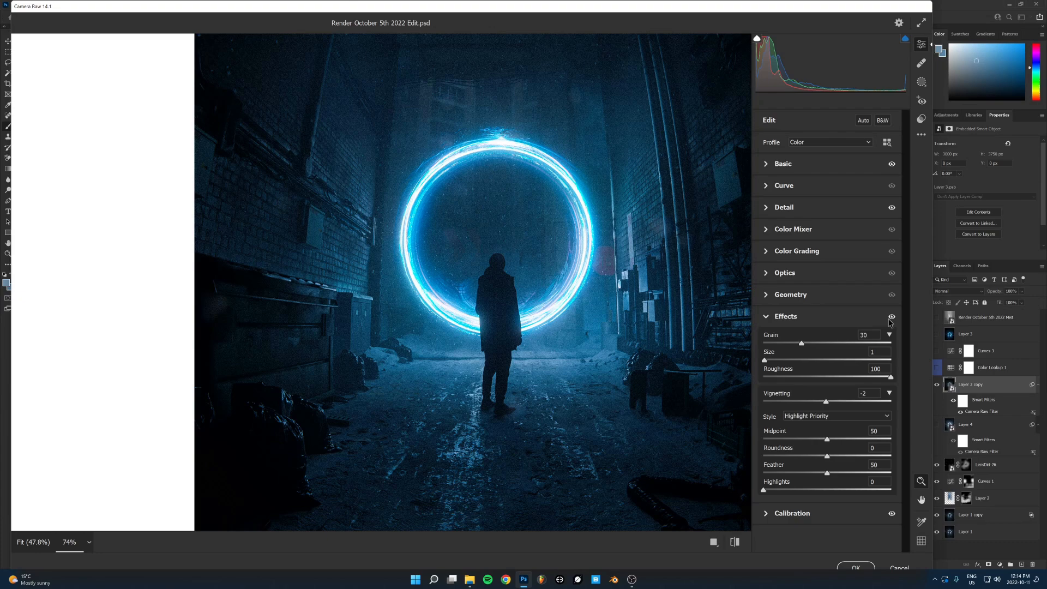
Step: Set Vignetting to -2 and compare the image with effects off and on
scroll(547, 346, "up", 3)
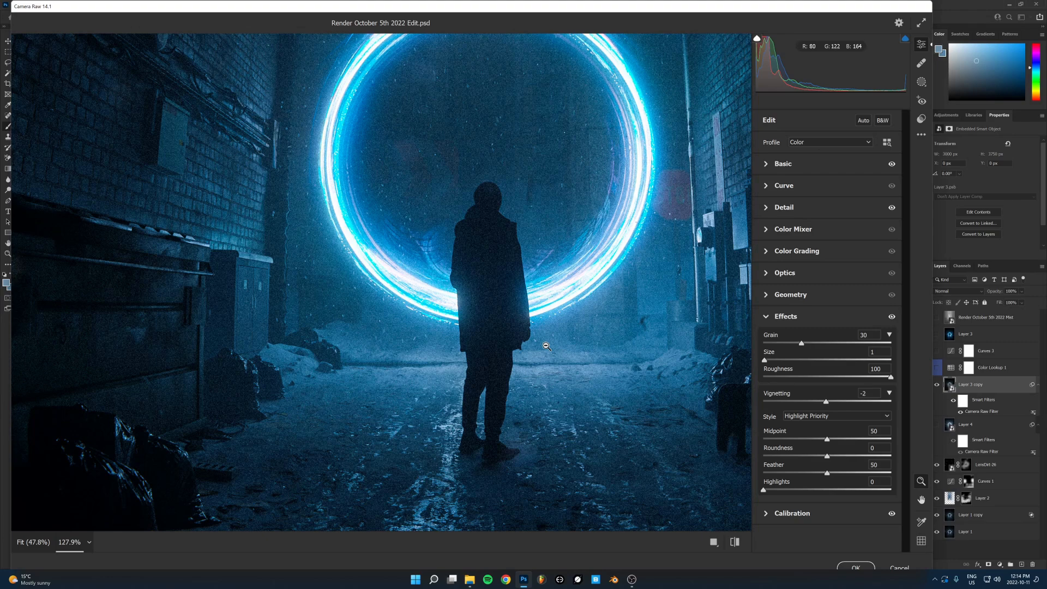
key("ctrl+0")
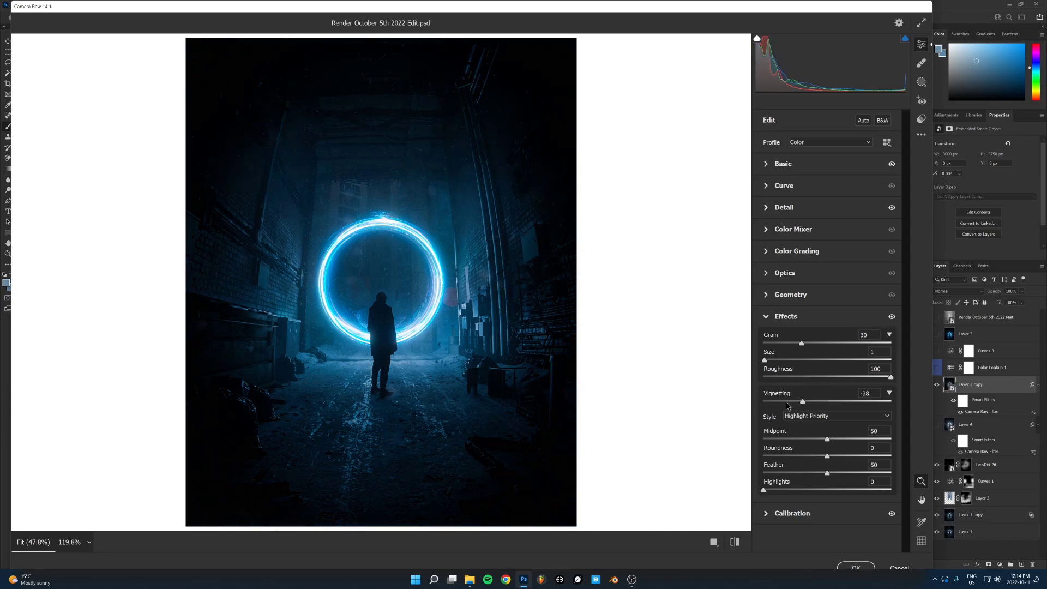
mouse_move(827, 402)
left_mouse_down()
mouse_move(833, 425)
mouse_move(809, 426)
mouse_move(817, 419)
left_mouse_up()
left_click(868, 393)
type("-2")
key("Return")
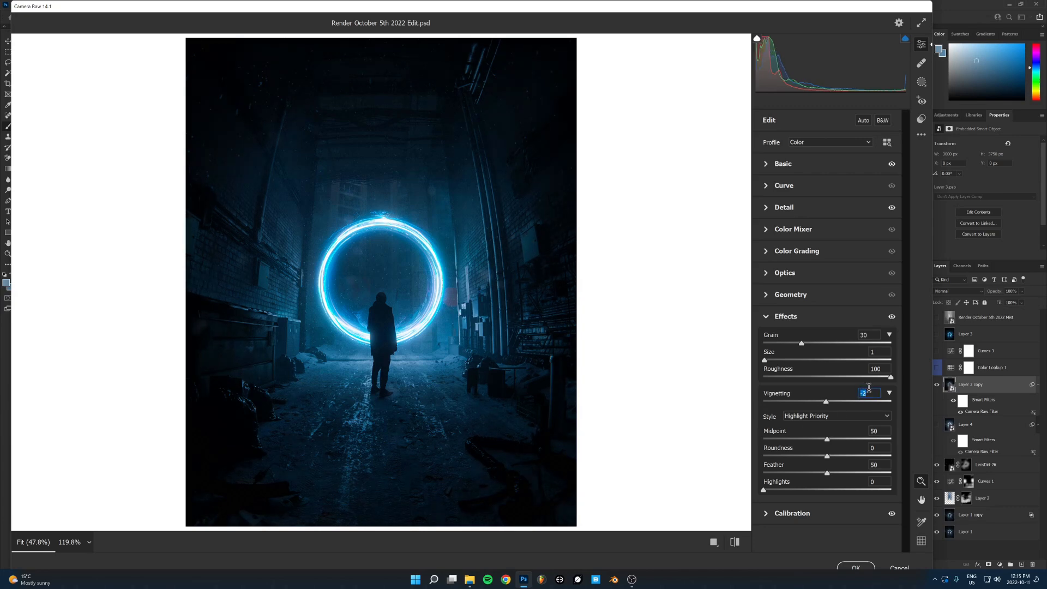
left_click(892, 317)
left_click(892, 317)
Step: Enable Calibration (Red Hue +15, Blue Saturation +26) after comparing, and apply the Camera Raw filter
left_click(850, 322)
left_click(850, 333)
left_click(892, 333)
left_click(893, 332)
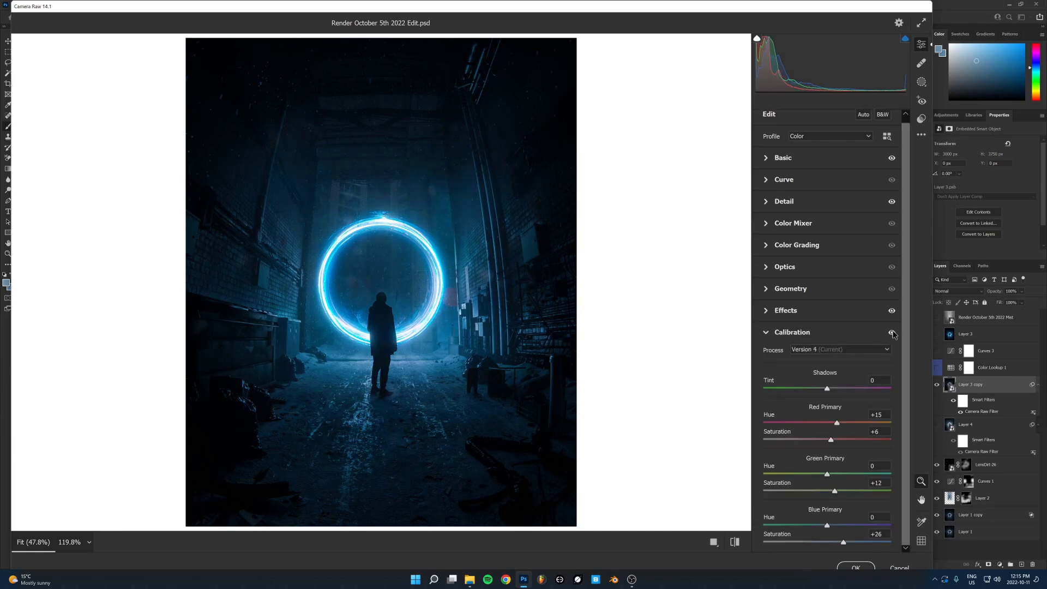
left_click(892, 333)
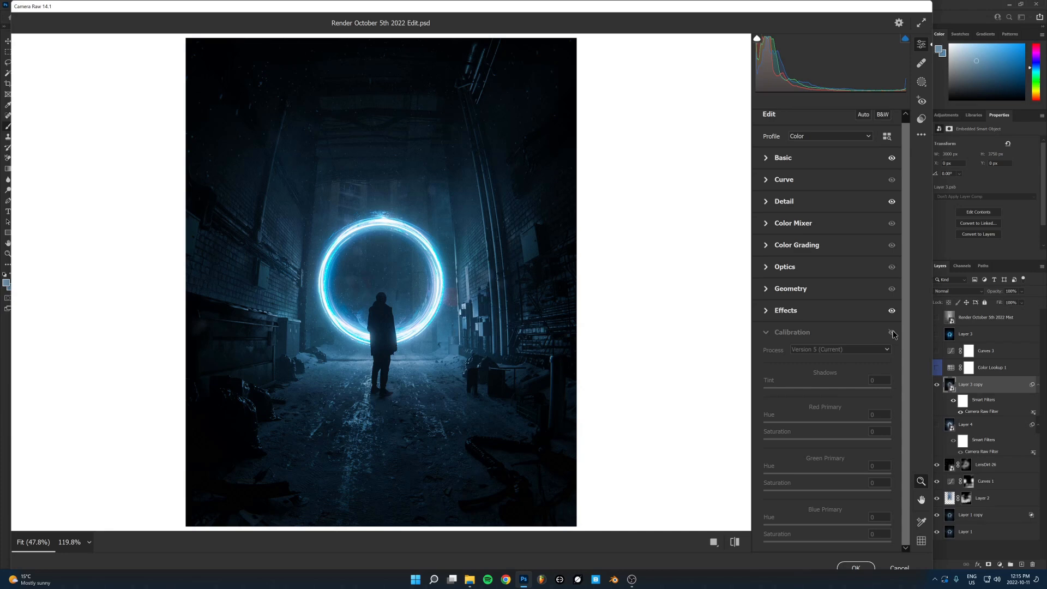
left_click(893, 332)
left_click(893, 332)
left_click(892, 333)
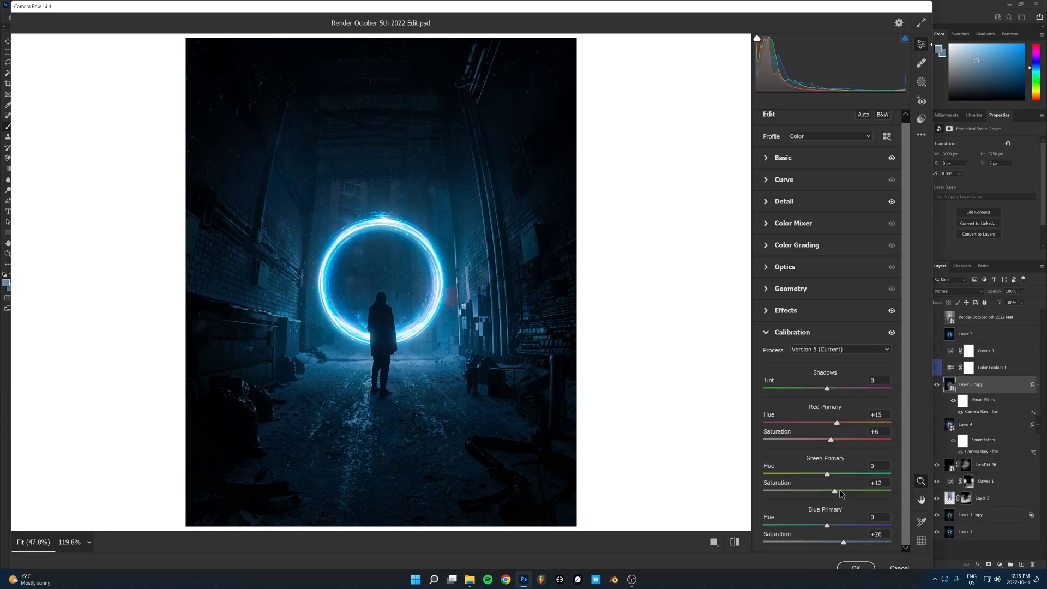
left_click(856, 568)
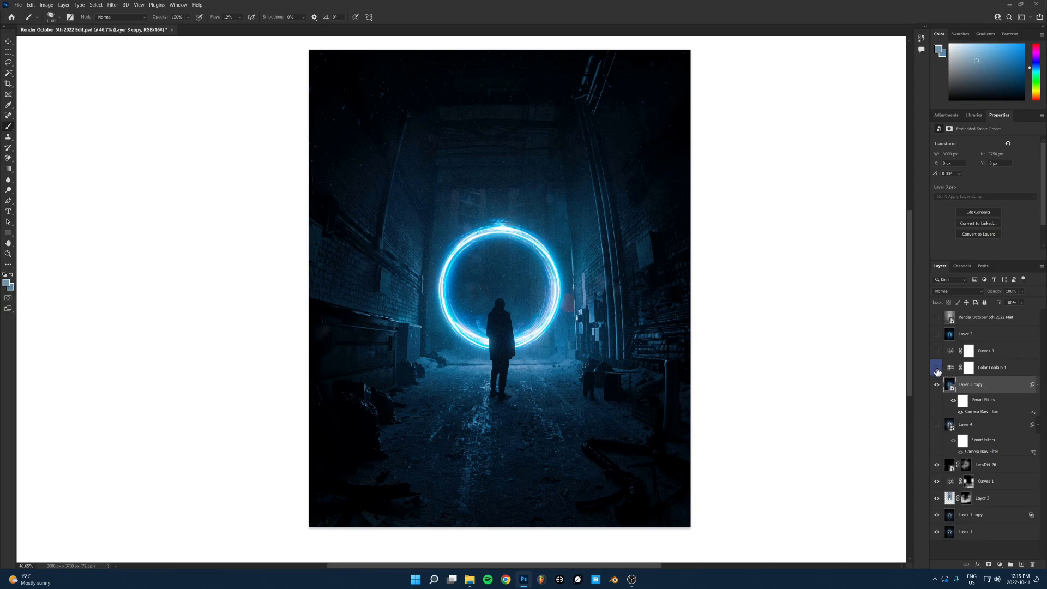
Step: Add a second Color Lookup above Layer 3 copy, browse to the HorrorBlue look, fill 51%
left_click(938, 371)
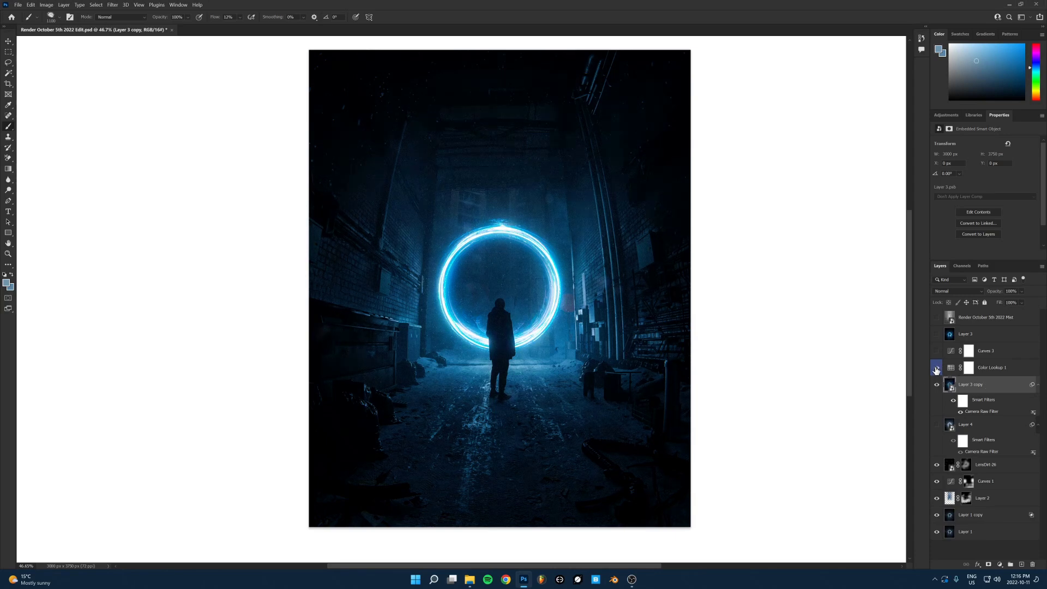
left_click(988, 368)
left_click(937, 367)
left_click(977, 385)
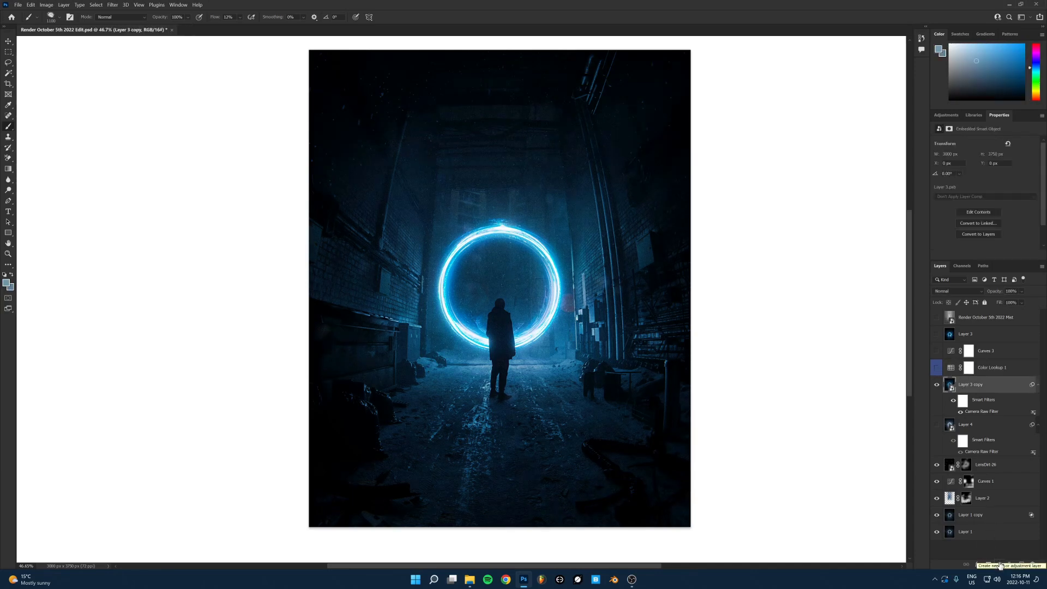
left_click(1000, 564)
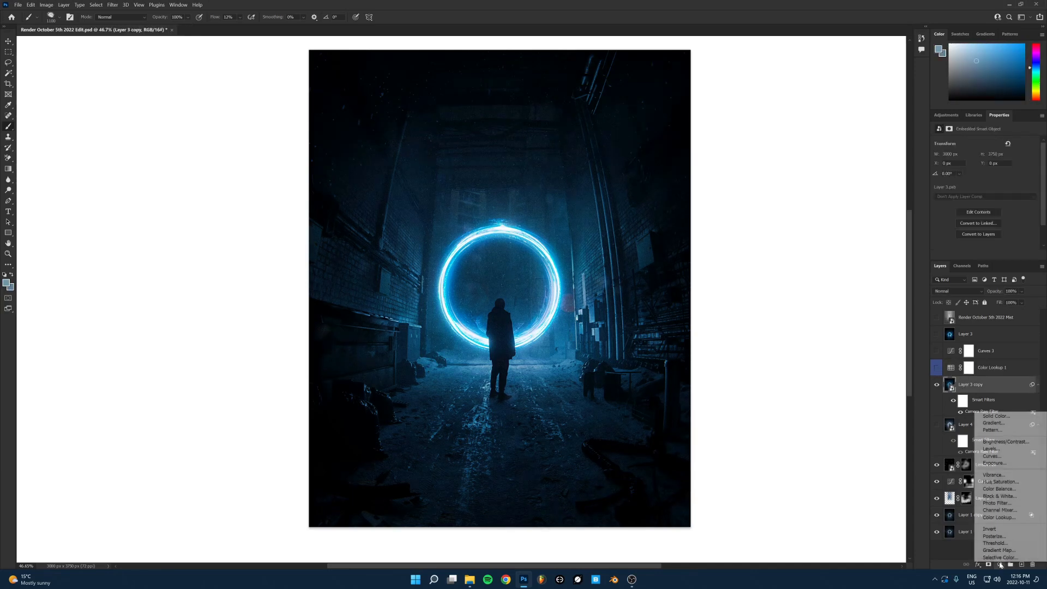
left_click(998, 518)
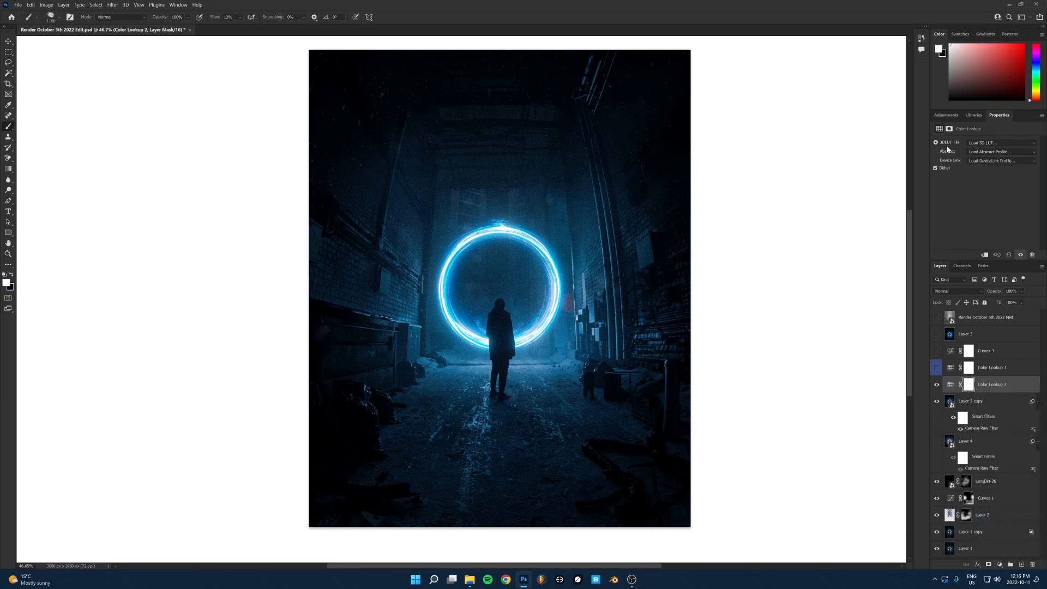
left_click(985, 145)
left_click(964, 177)
key("Down")
key("Down")
key("Down")
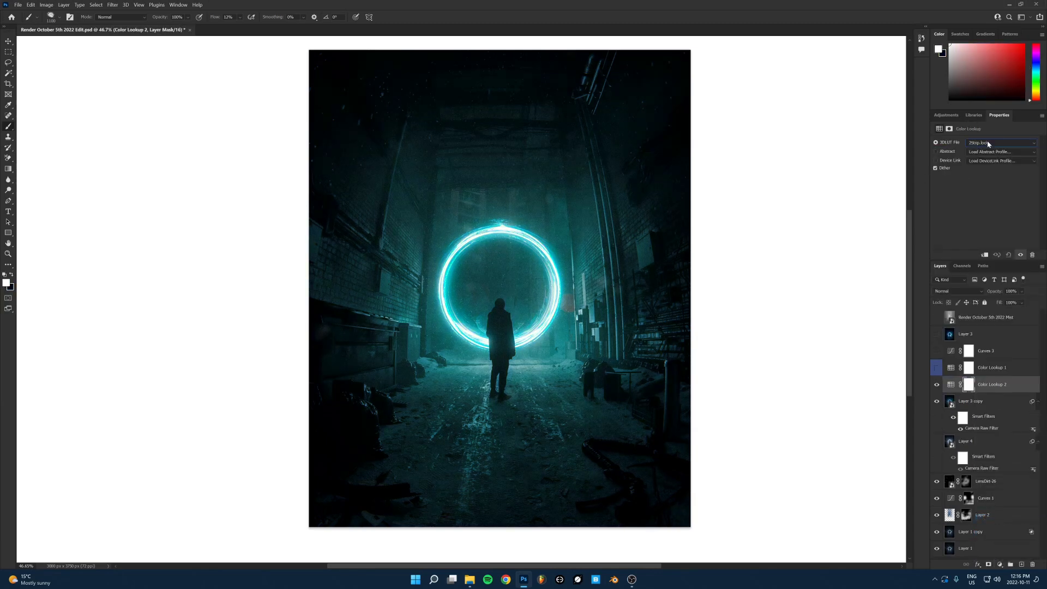
left_click_drag(1000, 304, 980, 305)
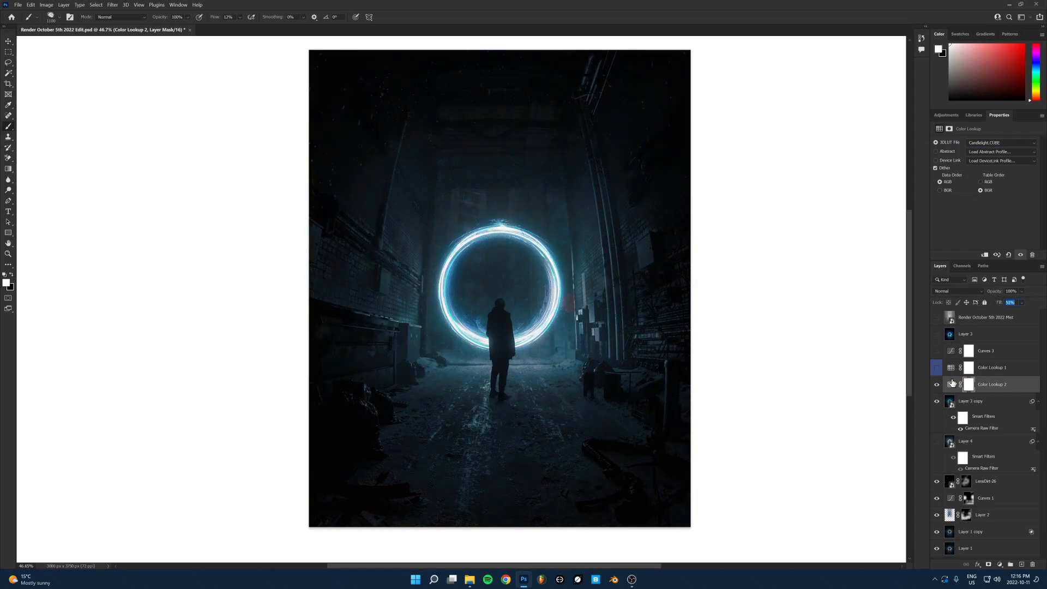
type("51")
key("Return")
Step: Hide Color Lookup 2 and show Color Lookup 1 with its Fill at 45%
scroll(989, 145, "down", 5)
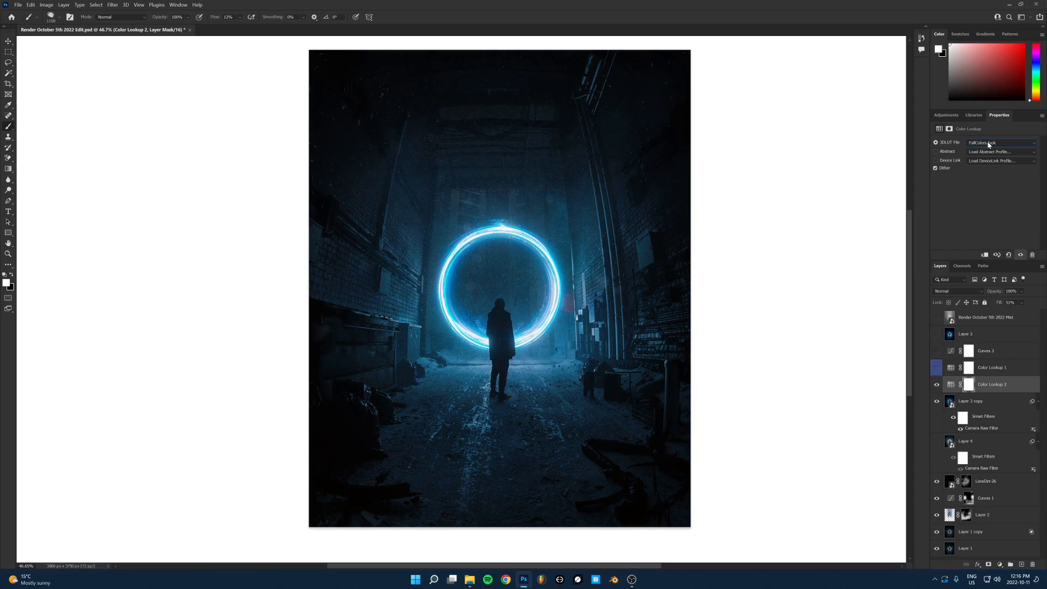
scroll(989, 145, "down", 4)
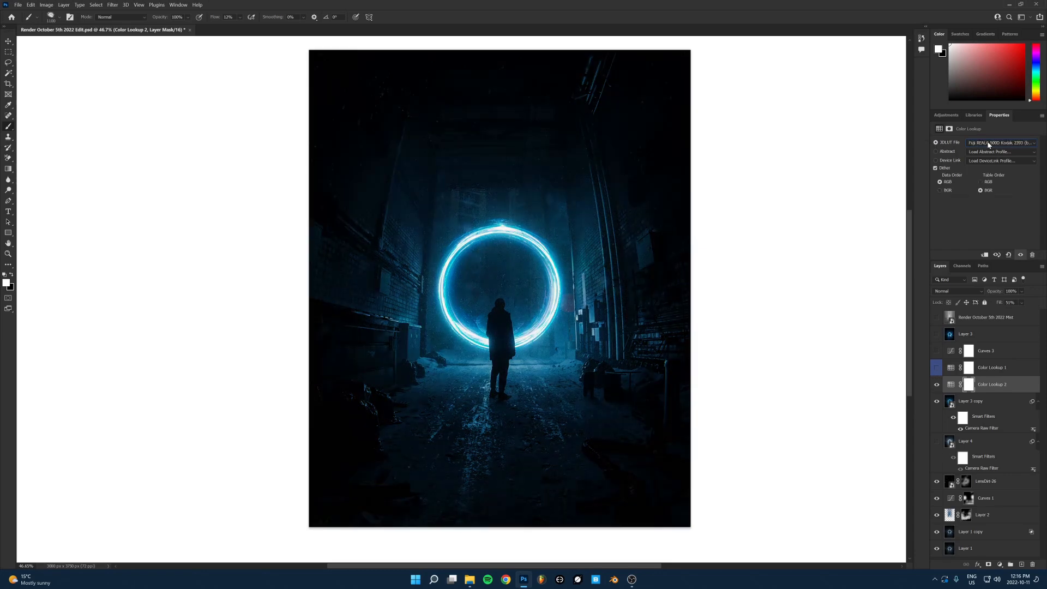
left_click(937, 385)
left_click(938, 368)
left_click(953, 370)
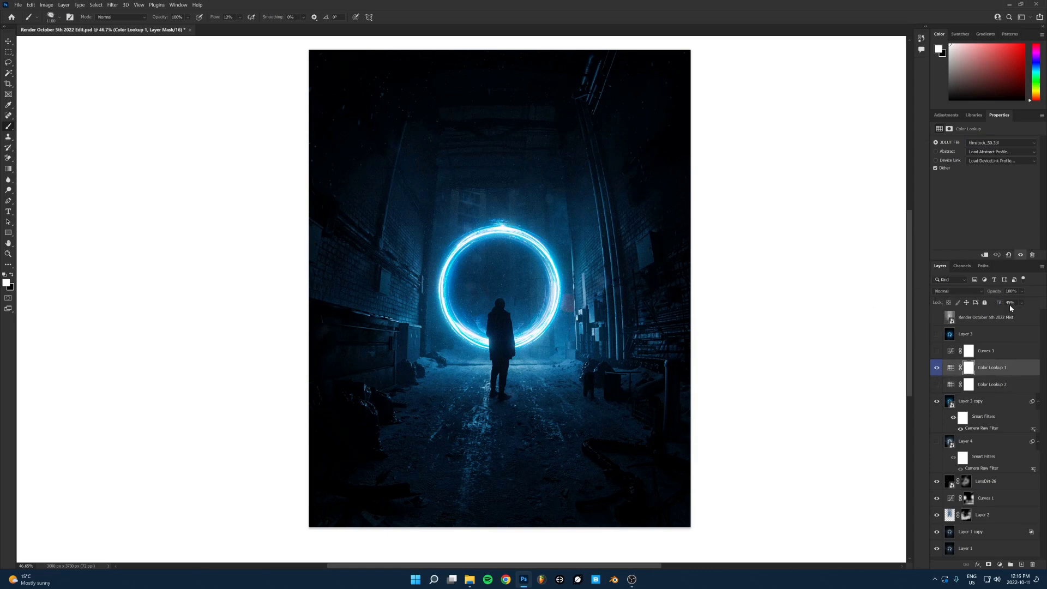
left_click_drag(1002, 303, 1044, 295)
type("45")
key("Return")
Step: Turn on Curves 3 and nudge its upper RGB curve point slightly, comparing on and off
left_click(937, 351)
left_click(936, 352)
left_click(937, 352)
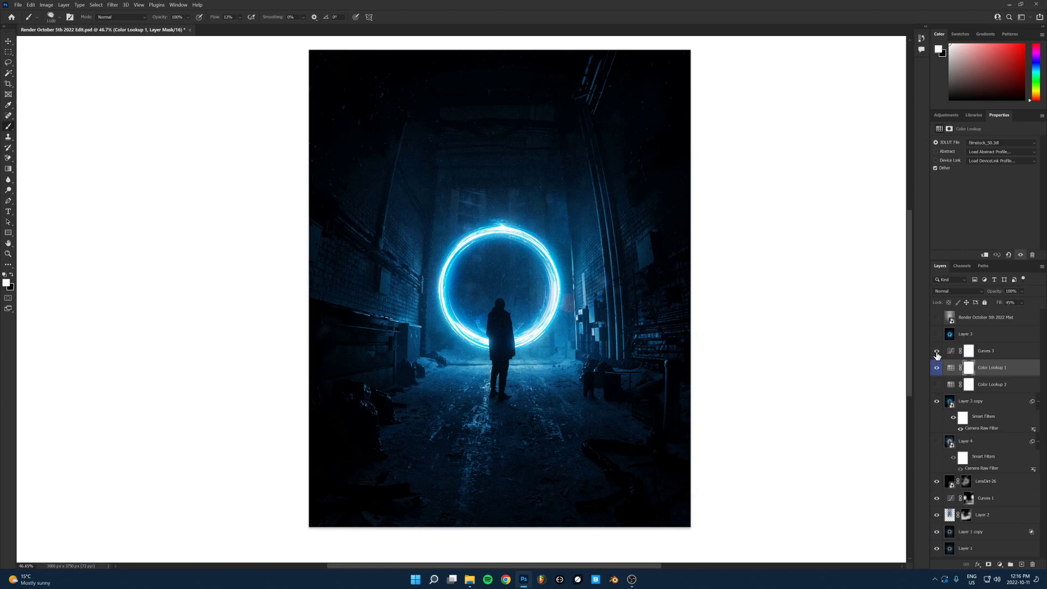
left_click(937, 352)
left_click(936, 352)
left_click(948, 354)
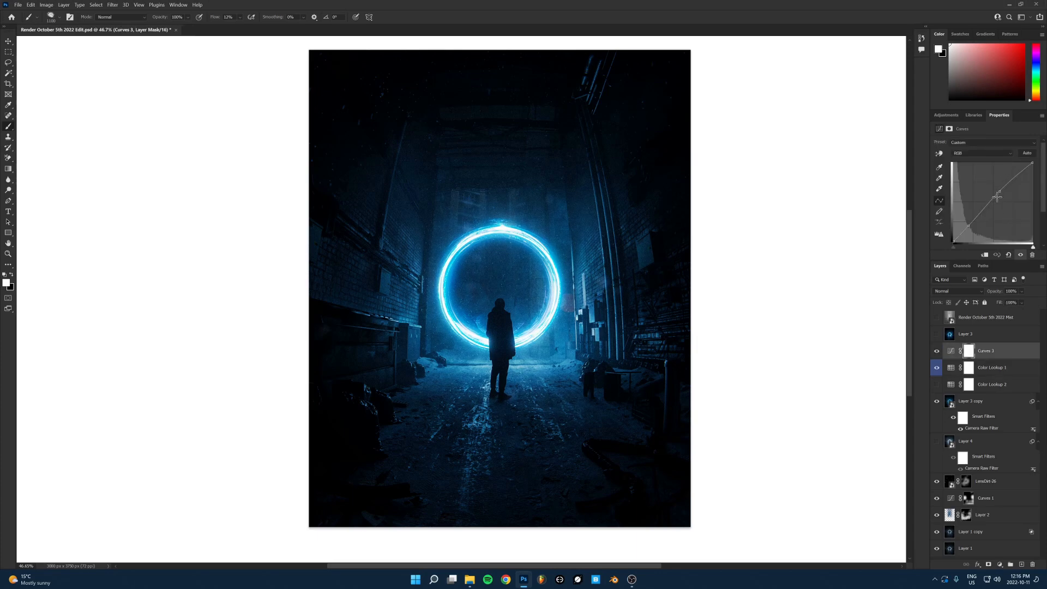
left_click_drag(999, 192, 1000, 191)
left_click(938, 352)
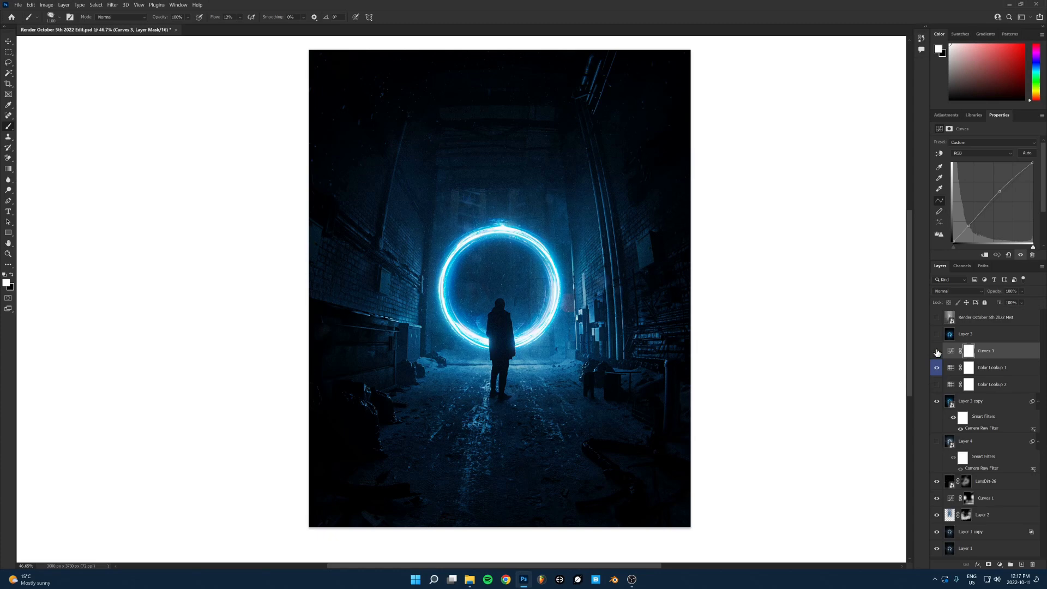
left_click(937, 352)
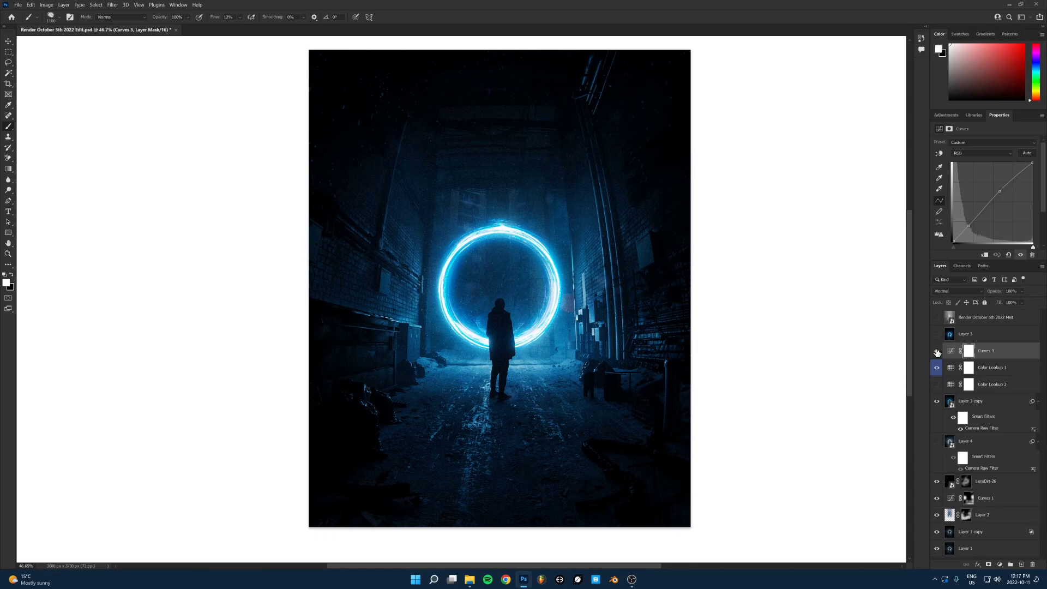